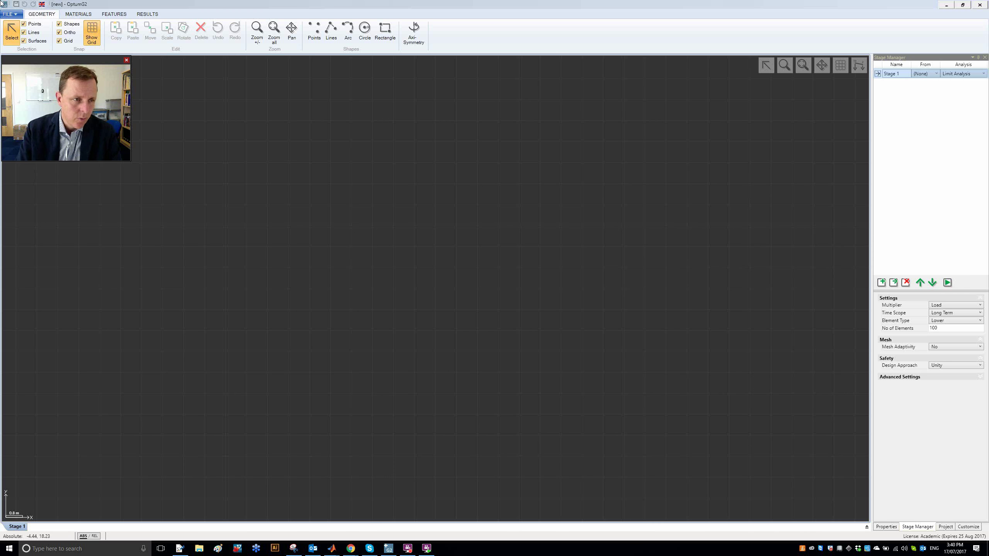
Open the Examples manual (Examples.pdf) from OptumG2's File > Manuals menu
{"action": "left_click", "coordinate": [18, 16]}
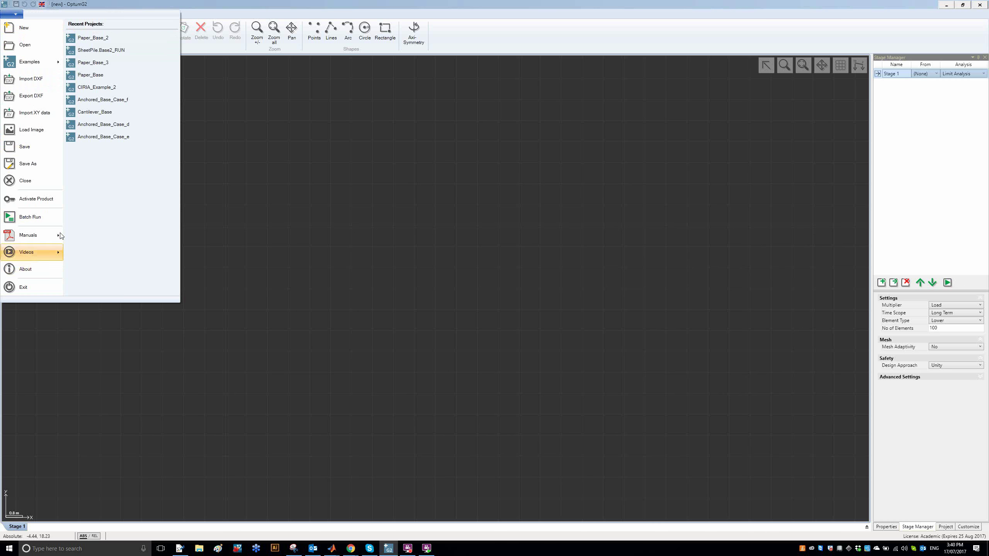
{"action": "mouse_move", "coordinate": [60, 233]}
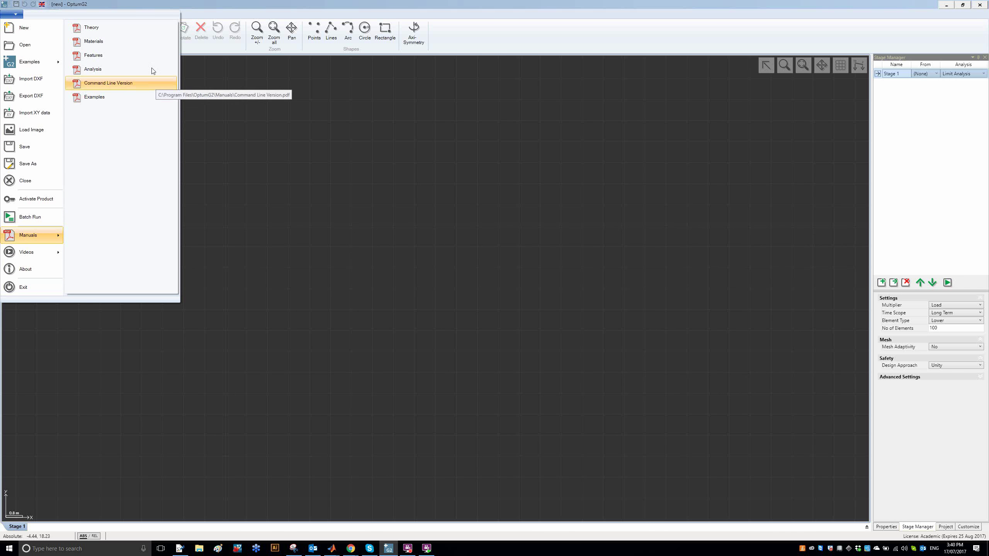
{"action": "left_click", "coordinate": [139, 102]}
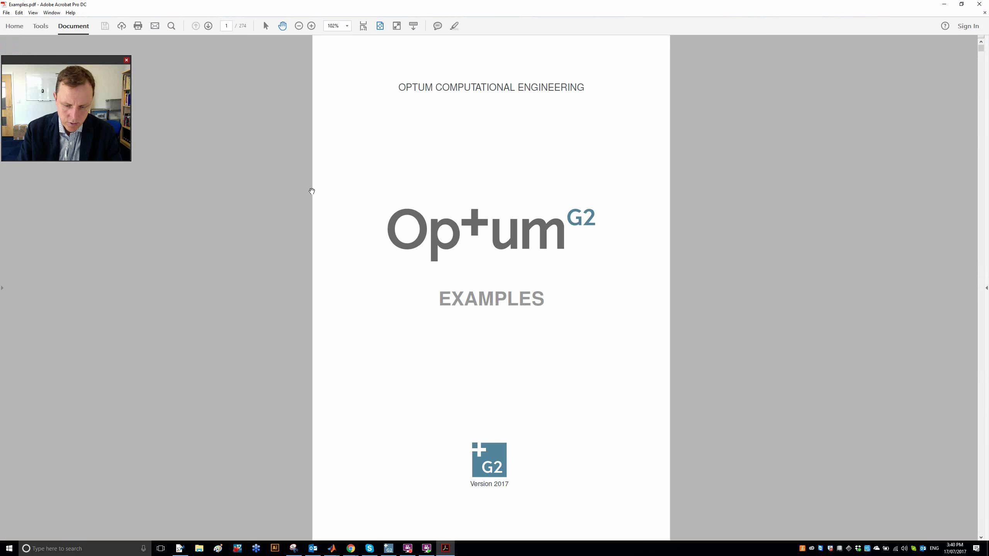
Search the manual for 'random' to locate the stochastic analysis example
{"action": "left_click", "coordinate": [981, 51]}
{"action": "left_click_drag", "start_coordinate": [982, 50], "coordinate": [981, 64]}
{"action": "key", "text": "ctrl+f"}
{"action": "type", "text": "r"}
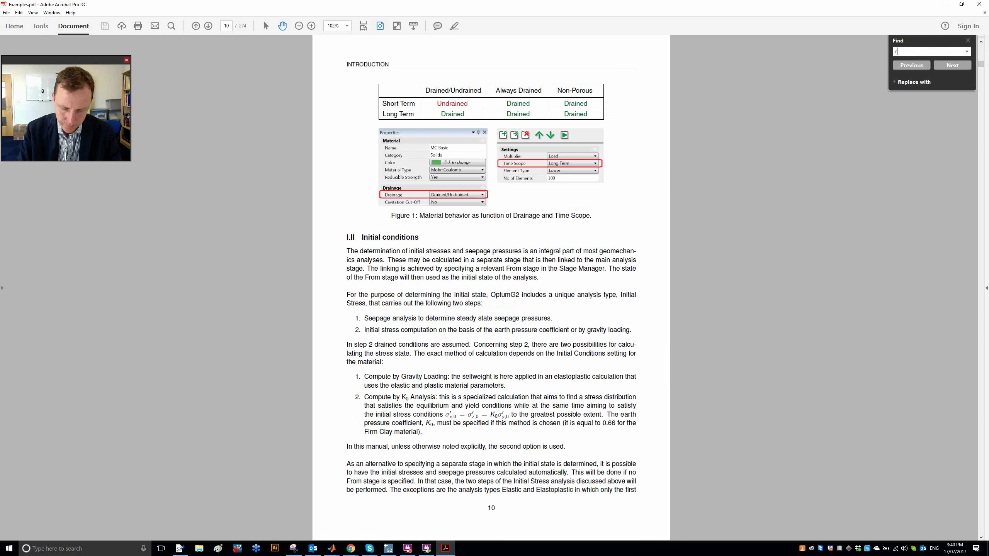
{"action": "type", "text": "andom"}
{"action": "key", "text": "Return"}
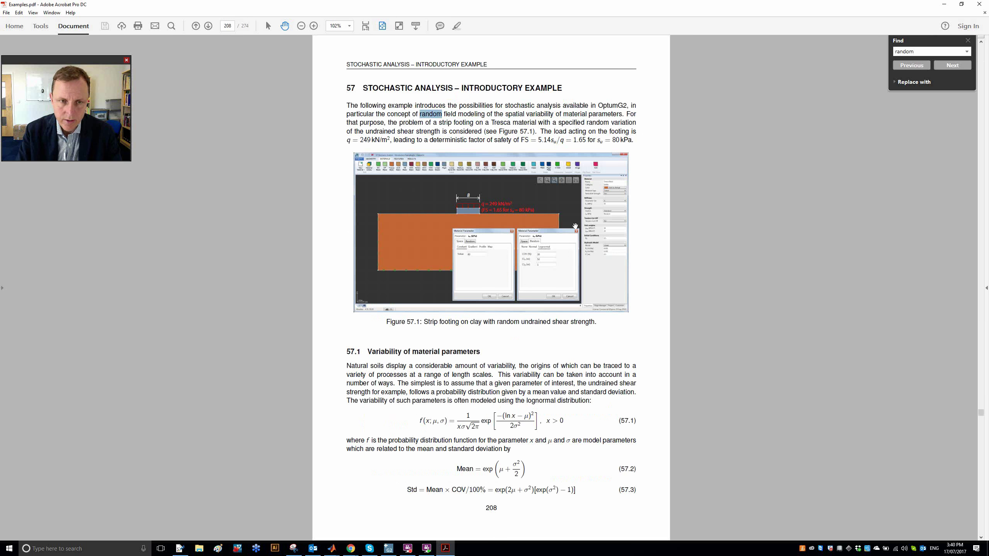
{"action": "key", "text": "Escape"}
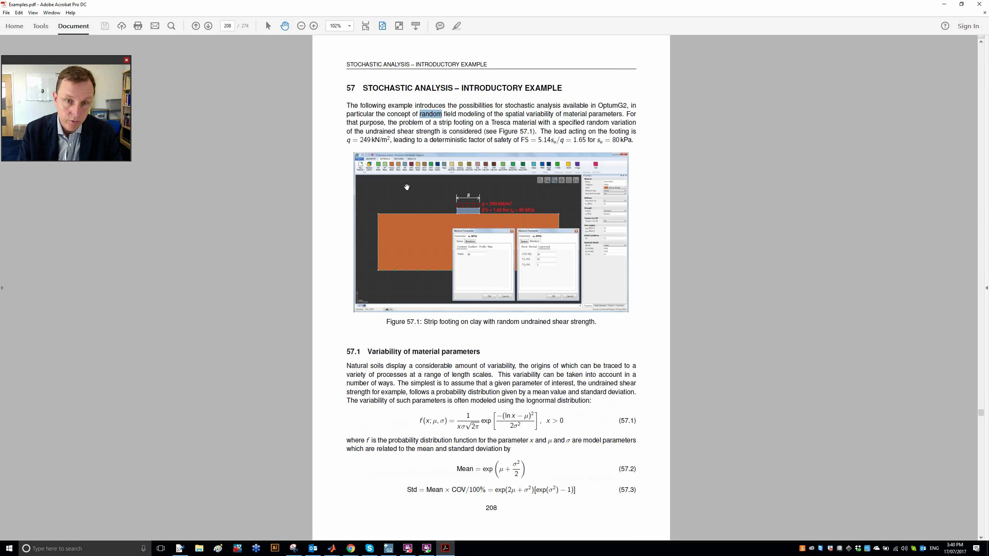
Zoom to 150% and scroll to Figure 57.4's su random fields on page 210
{"action": "left_click", "coordinate": [314, 26]}
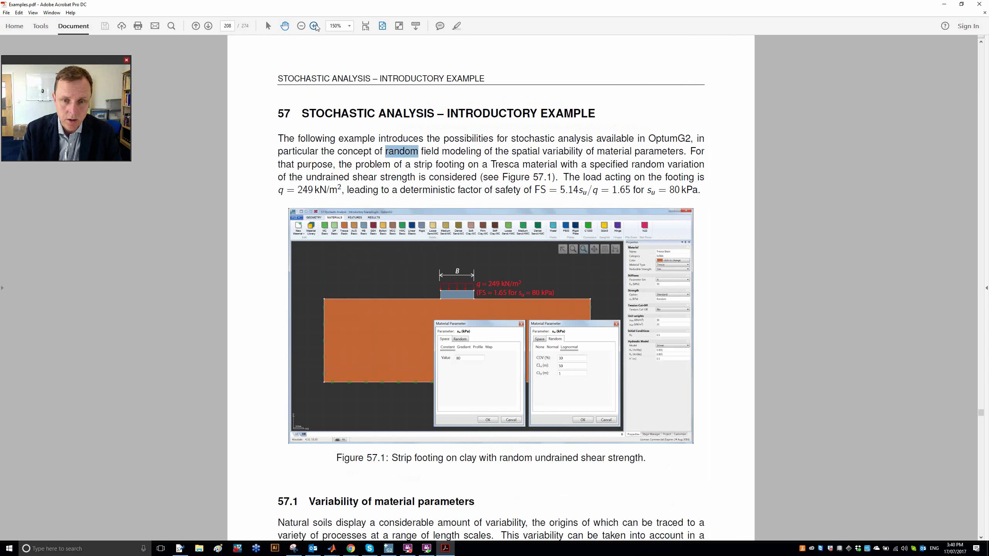
{"action": "scroll", "coordinate": [433, 173], "scroll_direction": "down", "scroll_amount": 15}
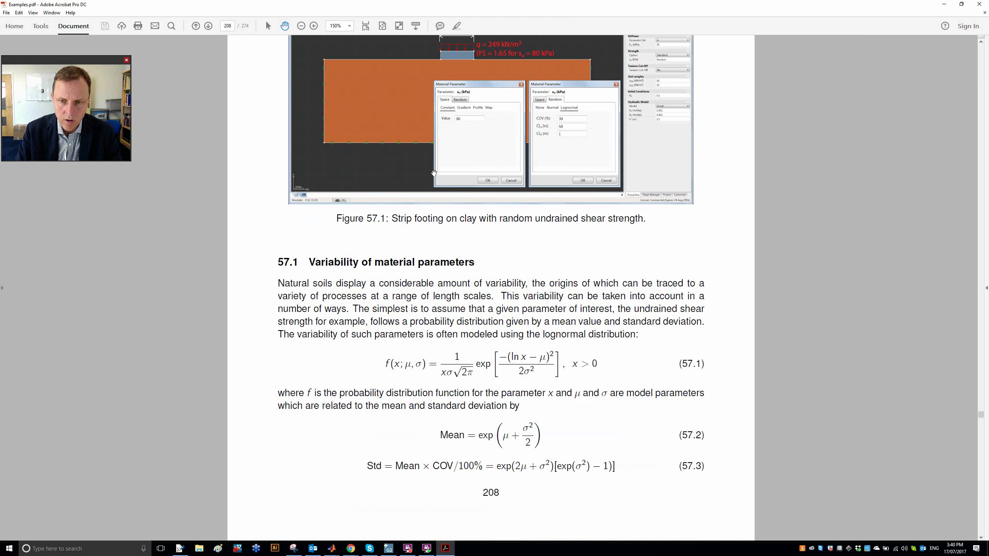
{"action": "scroll", "coordinate": [434, 173], "scroll_direction": "down", "scroll_amount": 12}
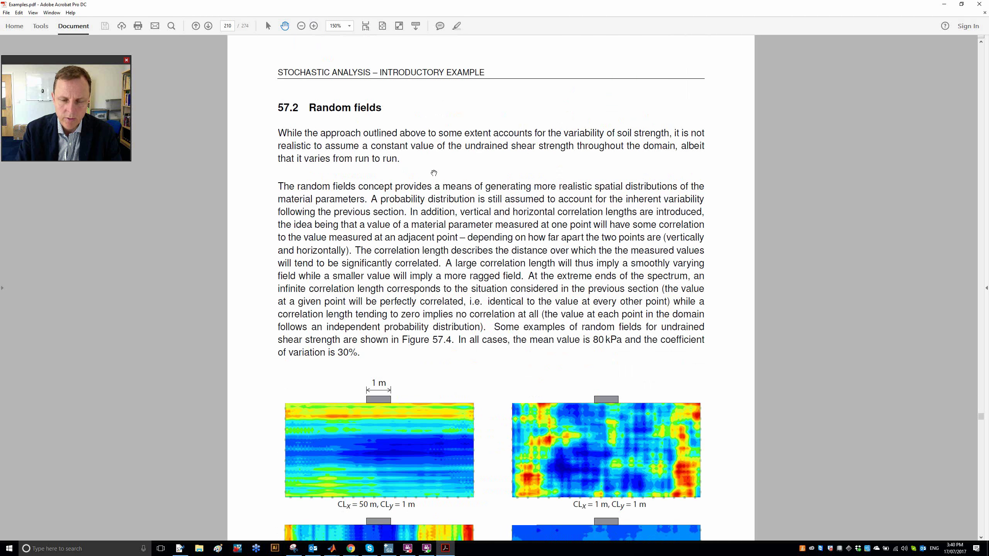
{"action": "scroll", "coordinate": [434, 172], "scroll_direction": "down", "scroll_amount": 3}
{"action": "scroll", "coordinate": [433, 173], "scroll_direction": "down", "scroll_amount": 3}
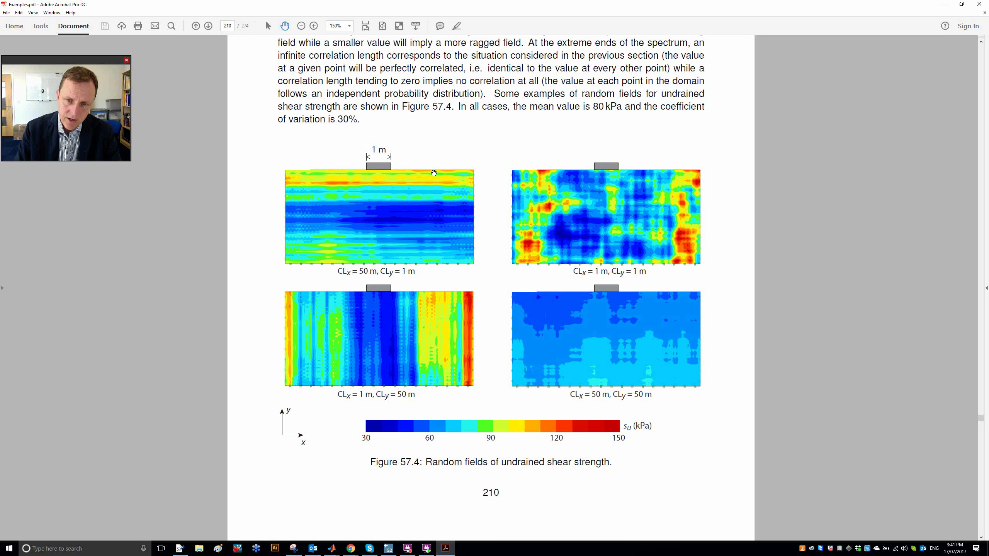
Scroll back to page 209's Figures 57.2 and 57.3 showing the lognormal su distribution
{"action": "scroll", "coordinate": [434, 173], "scroll_direction": "up", "scroll_amount": 15}
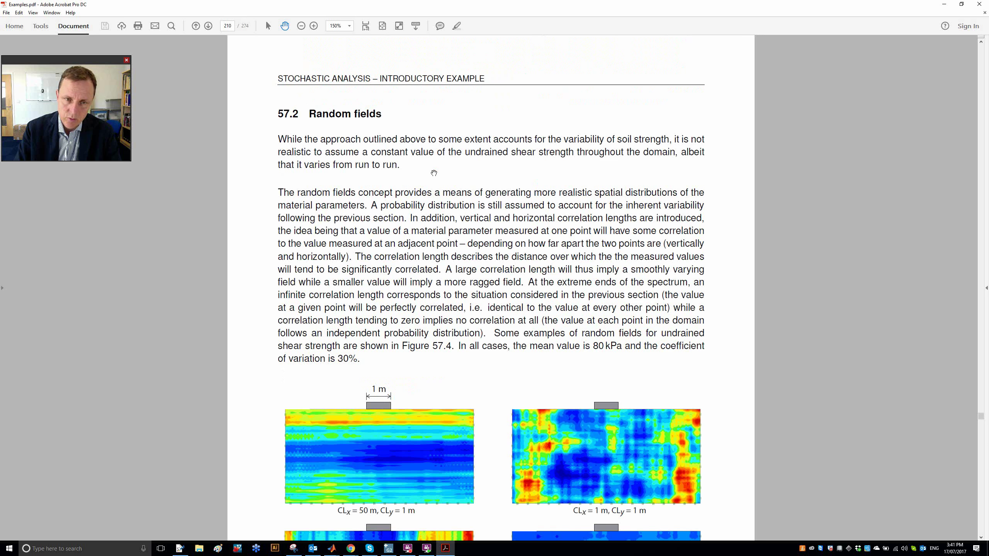
{"action": "scroll", "coordinate": [434, 173], "scroll_direction": "up", "scroll_amount": 5}
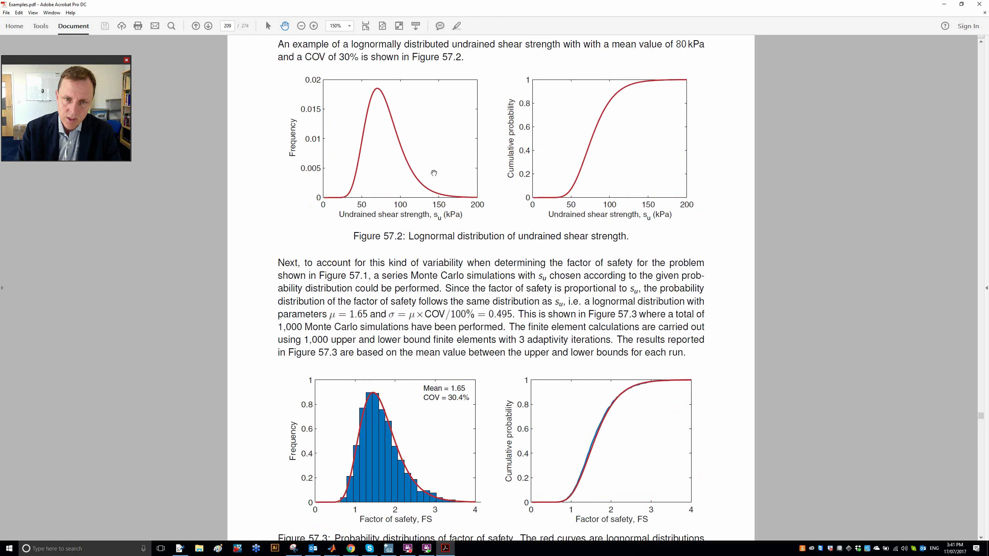
{"action": "scroll", "coordinate": [434, 172], "scroll_direction": "down", "scroll_amount": 1}
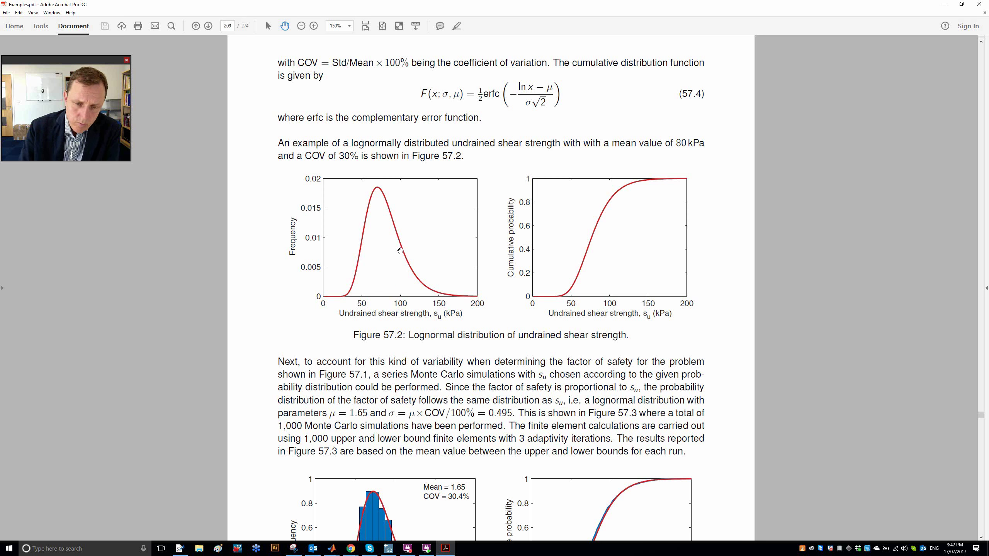
{"action": "scroll", "coordinate": [401, 250], "scroll_direction": "down", "scroll_amount": 5}
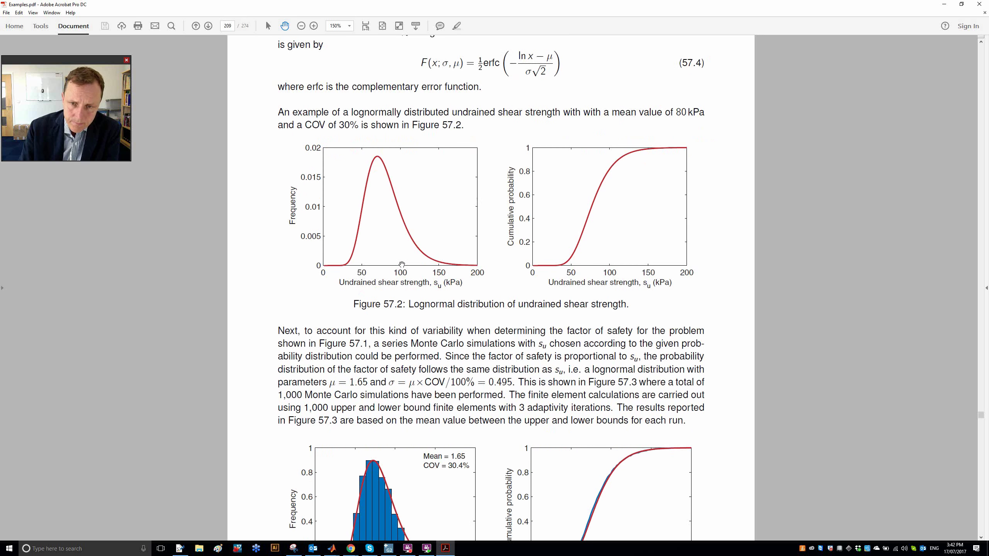
{"action": "scroll", "coordinate": [401, 265], "scroll_direction": "down", "scroll_amount": 15}
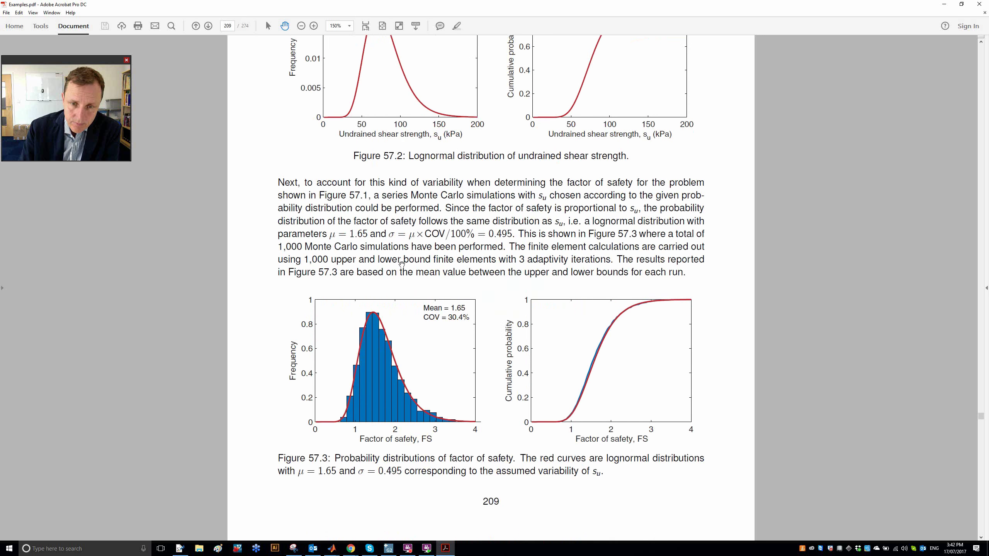
{"action": "scroll", "coordinate": [401, 265], "scroll_direction": "down", "scroll_amount": 5}
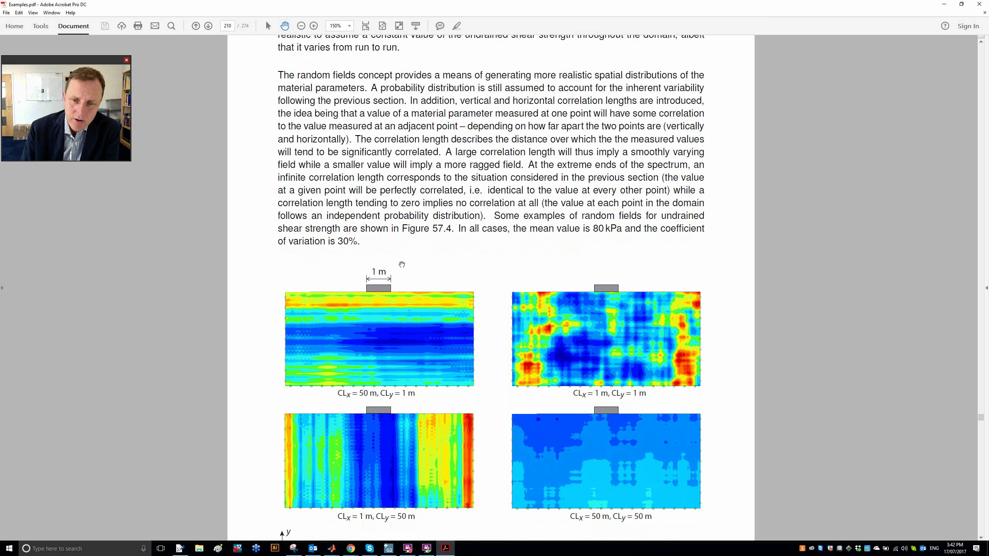
{"action": "scroll", "coordinate": [402, 265], "scroll_direction": "up", "scroll_amount": 10}
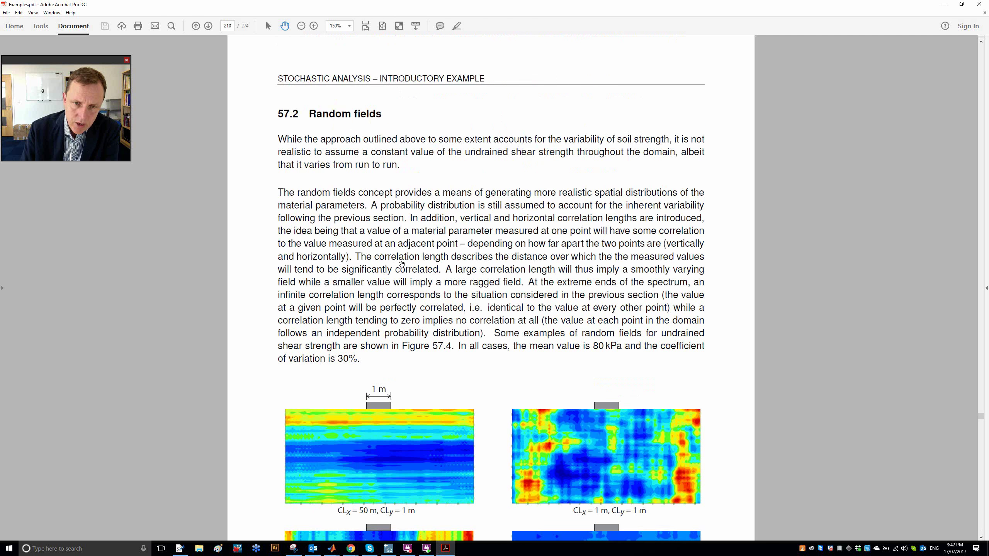
{"action": "scroll", "coordinate": [402, 265], "scroll_direction": "up", "scroll_amount": 11}
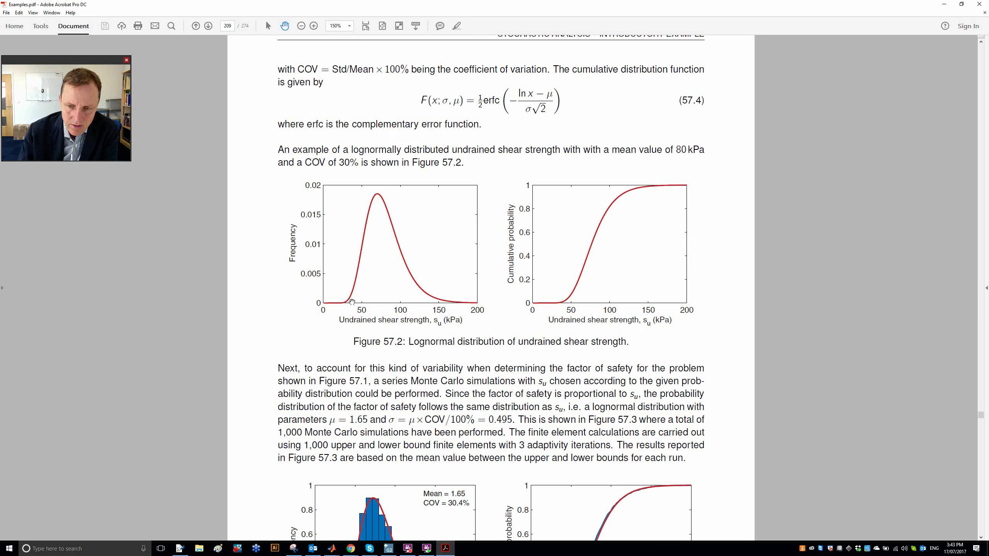
Scroll down to Figure 57.4 on page 210, with its 30–150 kPa su colour bar and caption
{"action": "scroll", "coordinate": [351, 302], "scroll_direction": "down", "scroll_amount": 4}
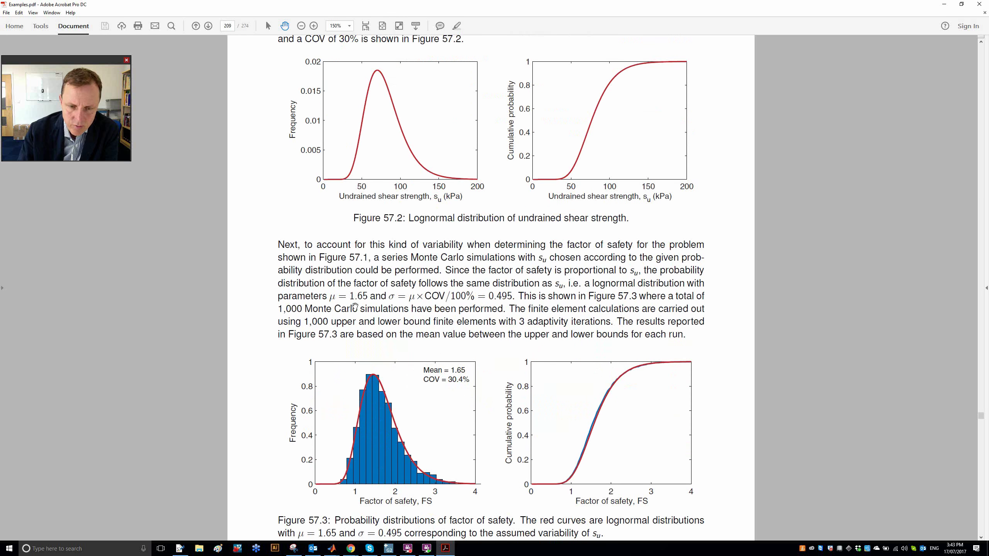
{"action": "scroll", "coordinate": [355, 307], "scroll_direction": "down", "scroll_amount": 6}
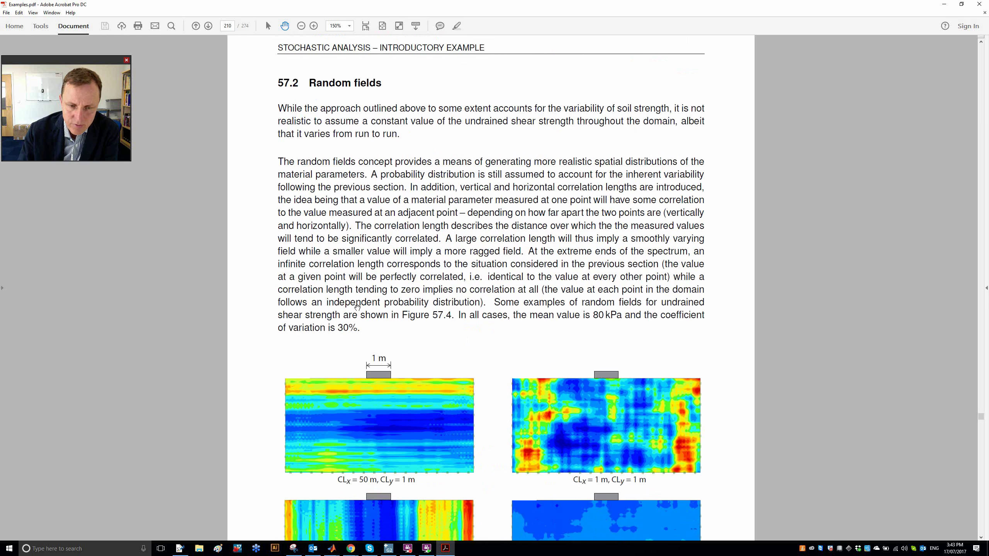
{"action": "scroll", "coordinate": [357, 307], "scroll_direction": "down", "scroll_amount": 3}
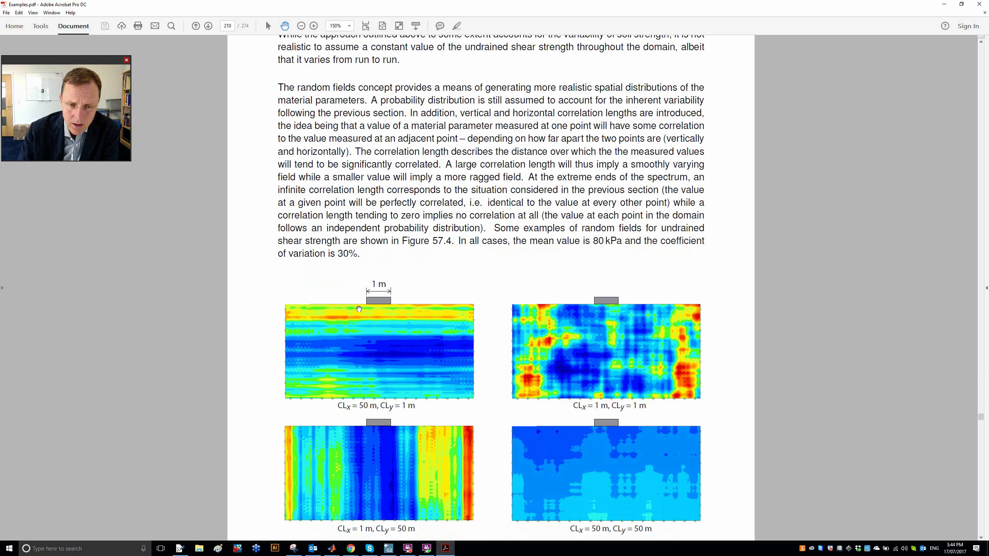
{"action": "scroll", "coordinate": [359, 309], "scroll_direction": "down", "scroll_amount": 1}
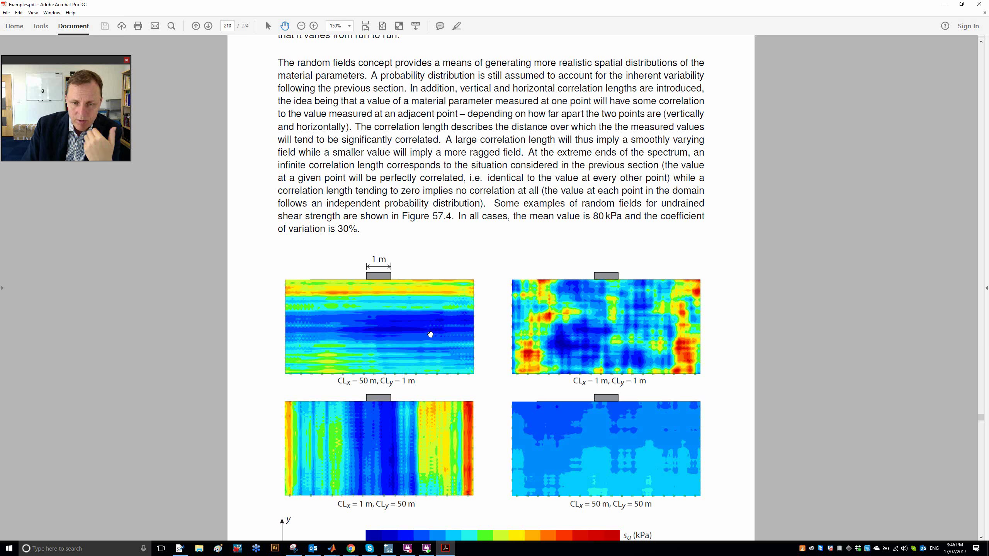
{"action": "scroll", "coordinate": [430, 335], "scroll_direction": "down", "scroll_amount": 2}
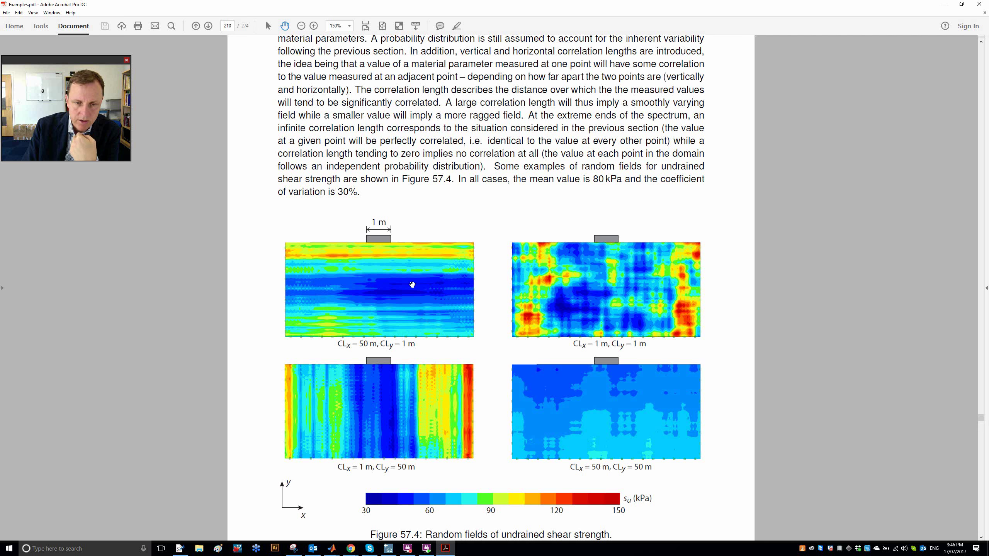
Zoom to 200% so the four random fields (1 m and 50 m correlation lengths) fill the view
{"action": "left_click", "coordinate": [314, 26]}
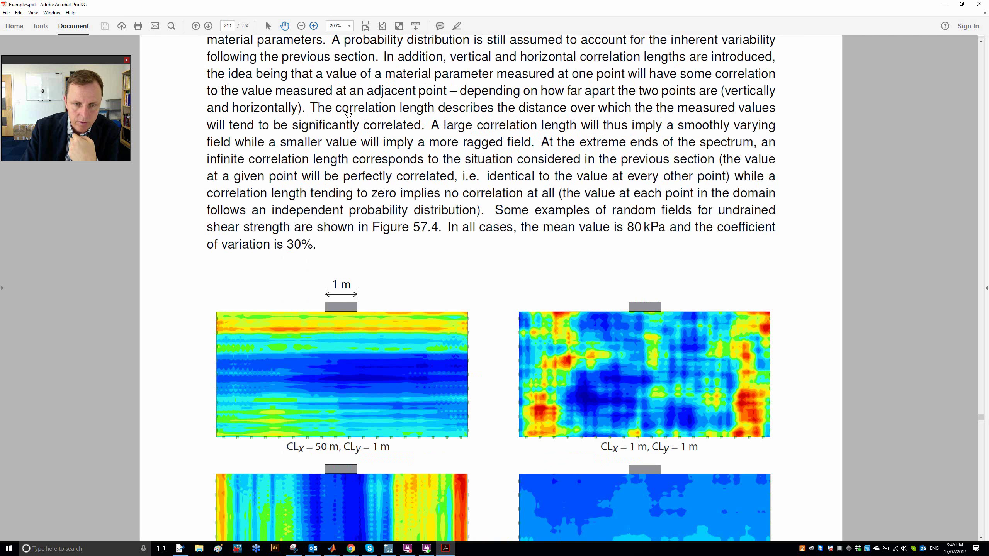
{"action": "scroll", "coordinate": [407, 200], "scroll_direction": "down", "scroll_amount": 5}
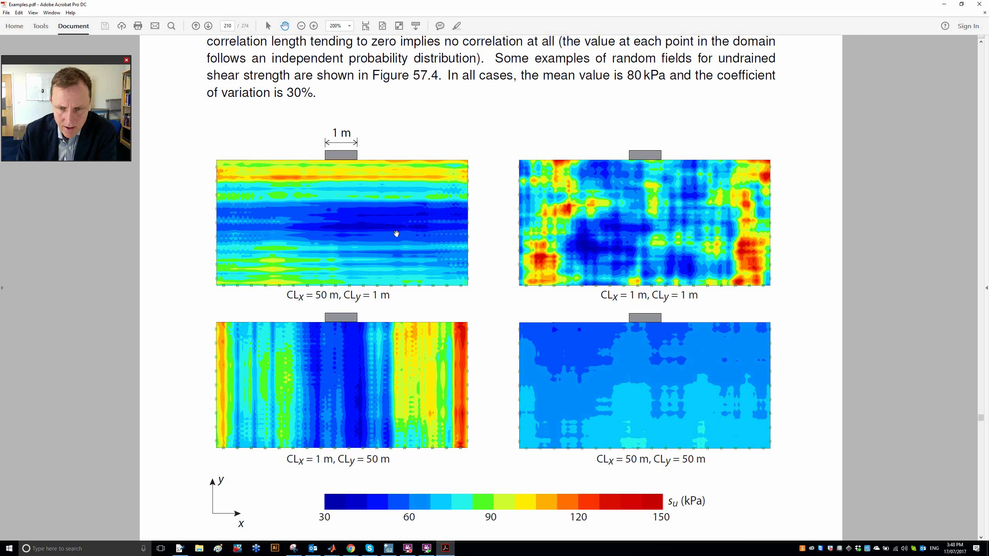
Scroll back and forth around page 212 to study Figure 57.6's footing results
{"action": "scroll", "coordinate": [393, 231], "scroll_direction": "down", "scroll_amount": 1}
{"action": "scroll", "coordinate": [393, 231], "scroll_direction": "down", "scroll_amount": 3}
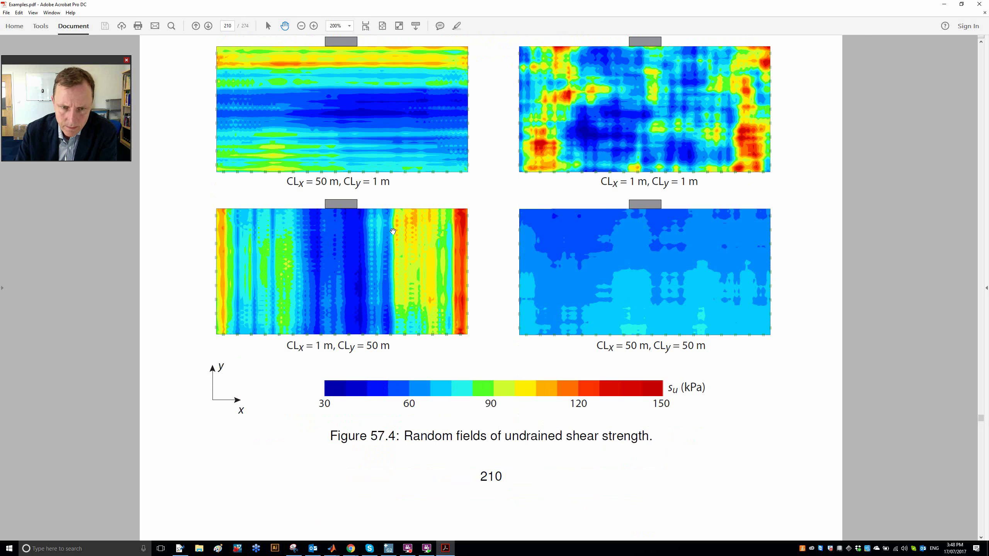
{"action": "scroll", "coordinate": [393, 231], "scroll_direction": "down", "scroll_amount": 10}
{"action": "scroll", "coordinate": [393, 232], "scroll_direction": "up", "scroll_amount": 2}
{"action": "scroll", "coordinate": [393, 231], "scroll_direction": "down", "scroll_amount": 8}
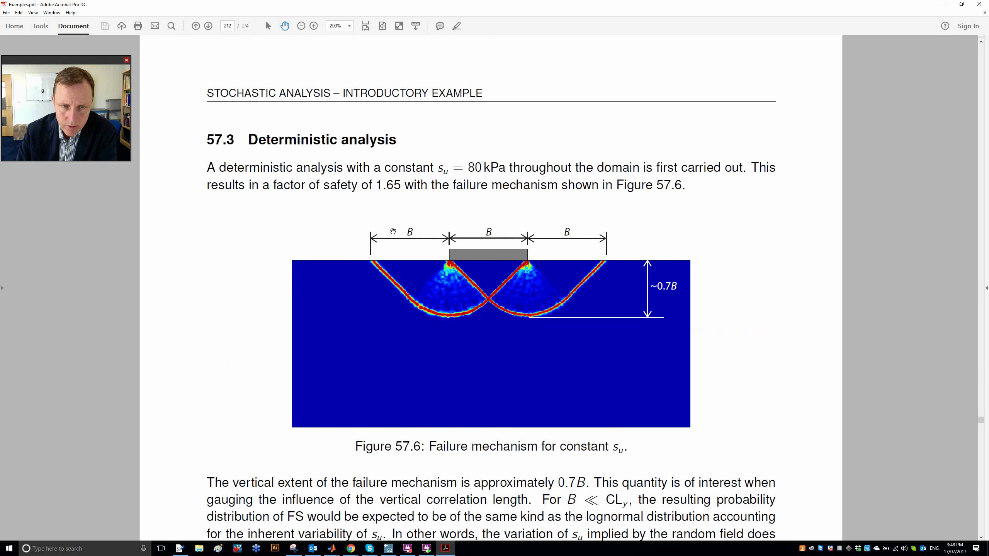
{"action": "scroll", "coordinate": [393, 231], "scroll_direction": "down", "scroll_amount": 10}
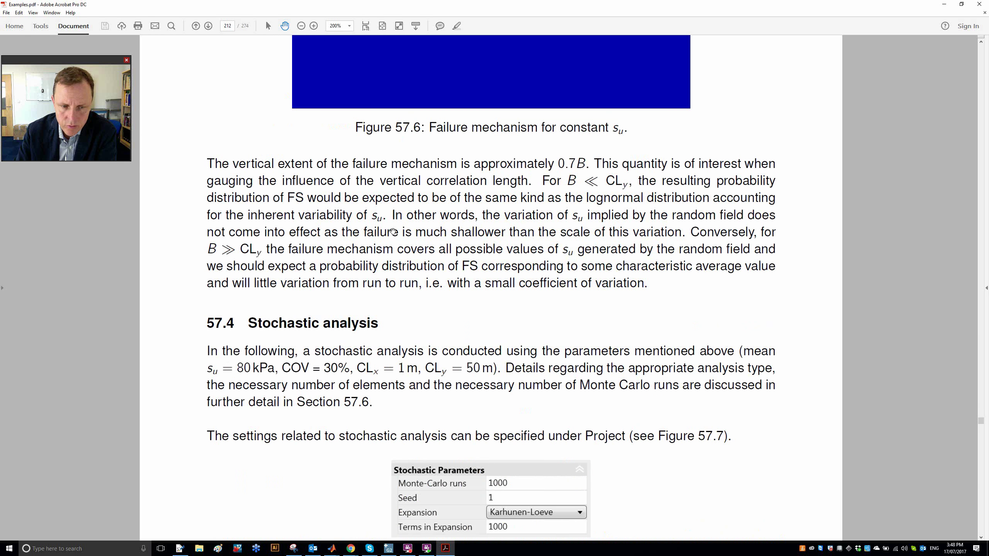
{"action": "scroll", "coordinate": [393, 231], "scroll_direction": "down", "scroll_amount": 15}
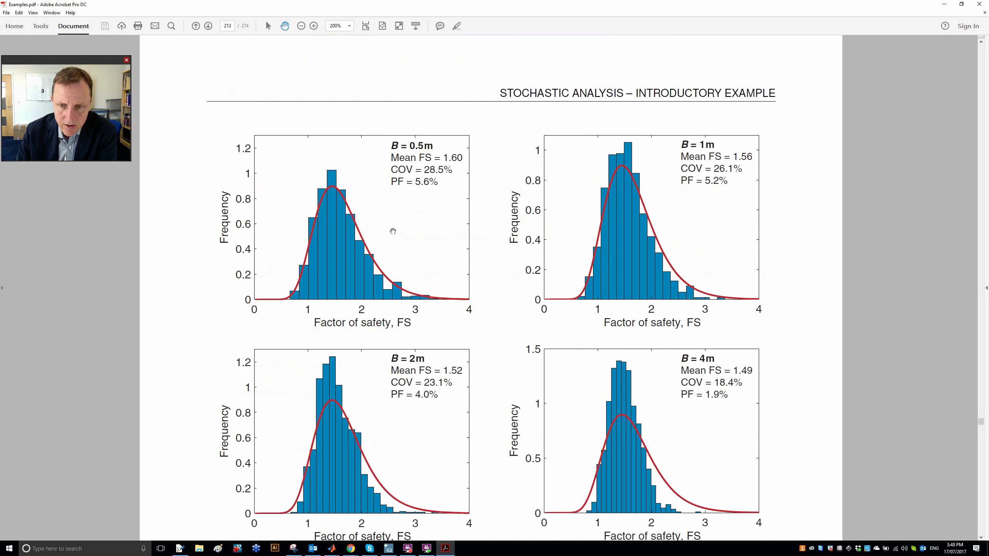
{"action": "scroll", "coordinate": [393, 232], "scroll_direction": "up", "scroll_amount": 18}
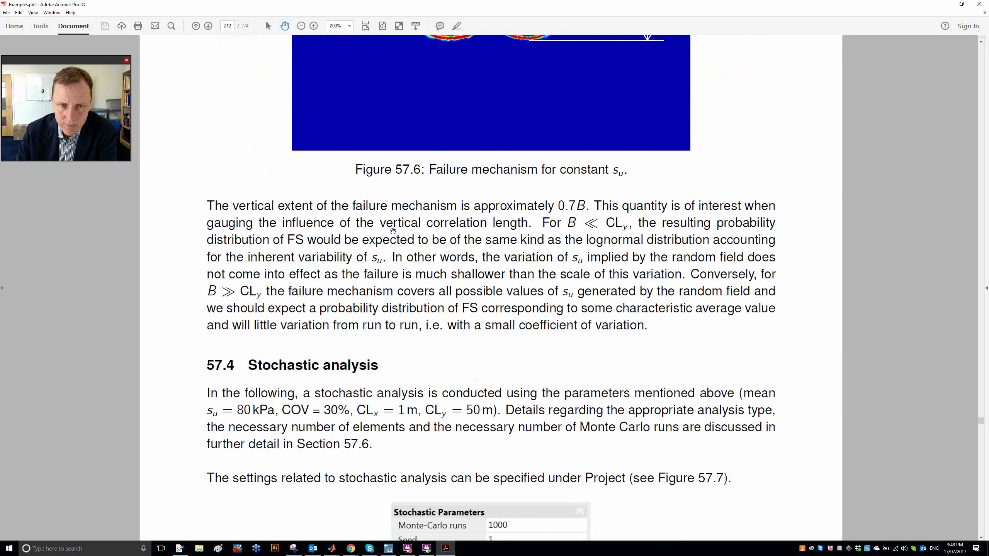
{"action": "scroll", "coordinate": [393, 231], "scroll_direction": "up", "scroll_amount": 4}
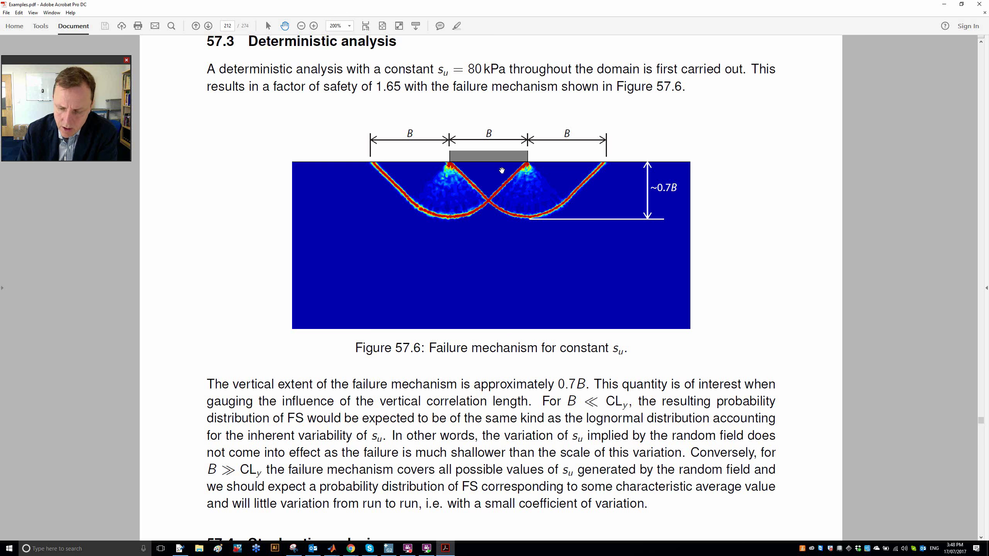
{"action": "scroll", "coordinate": [502, 170], "scroll_direction": "down", "scroll_amount": 20}
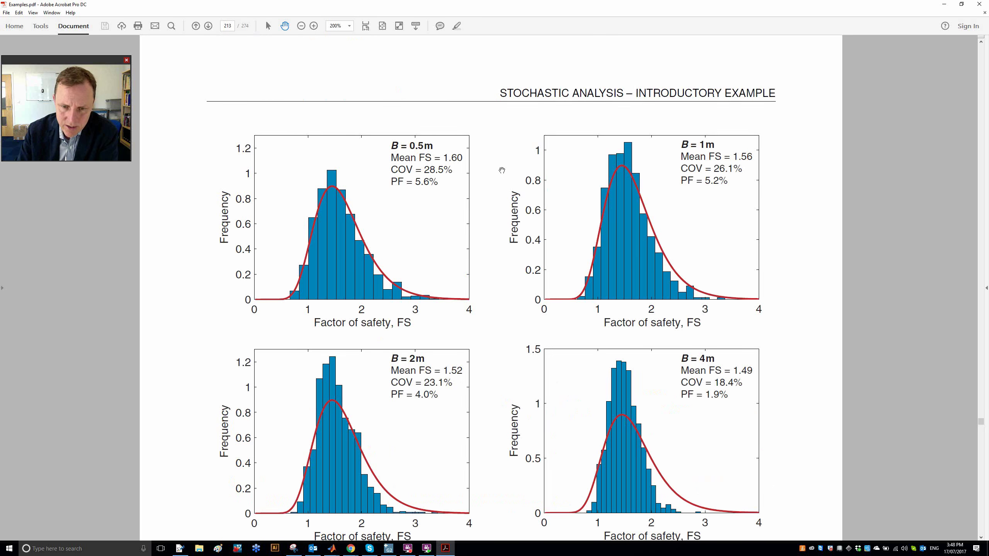
{"action": "scroll", "coordinate": [502, 170], "scroll_direction": "down", "scroll_amount": 3}
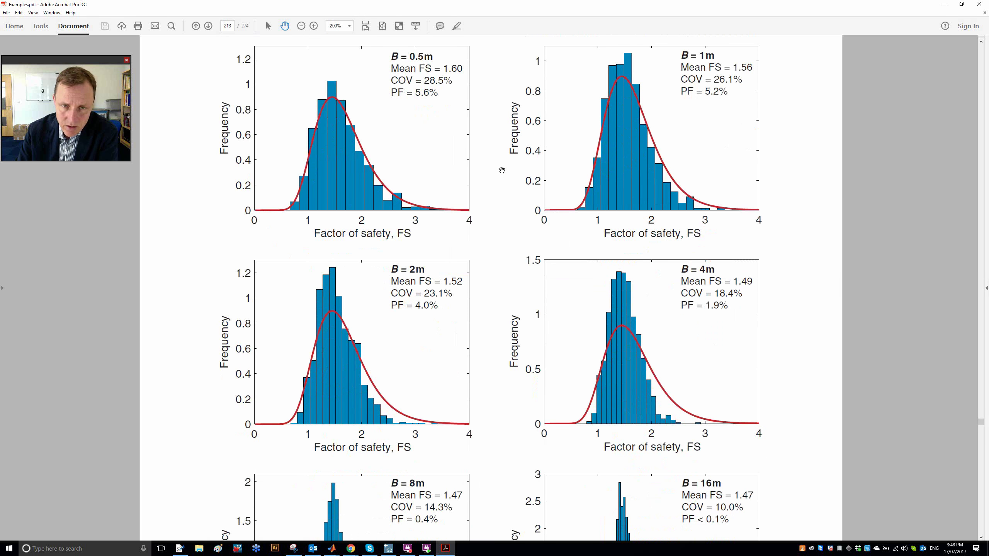
{"action": "scroll", "coordinate": [502, 171], "scroll_direction": "up", "scroll_amount": 1}
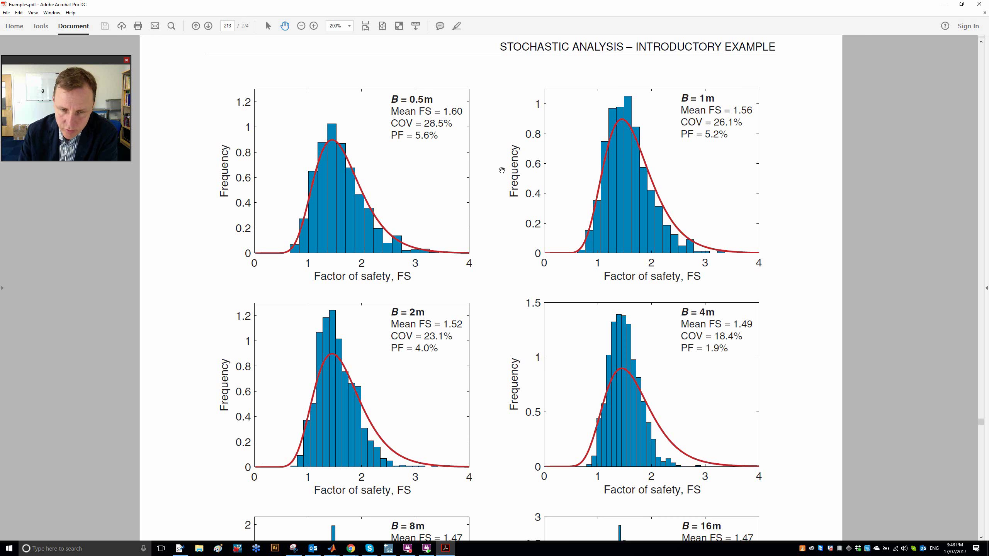
{"action": "scroll", "coordinate": [502, 171], "scroll_direction": "up", "scroll_amount": 2}
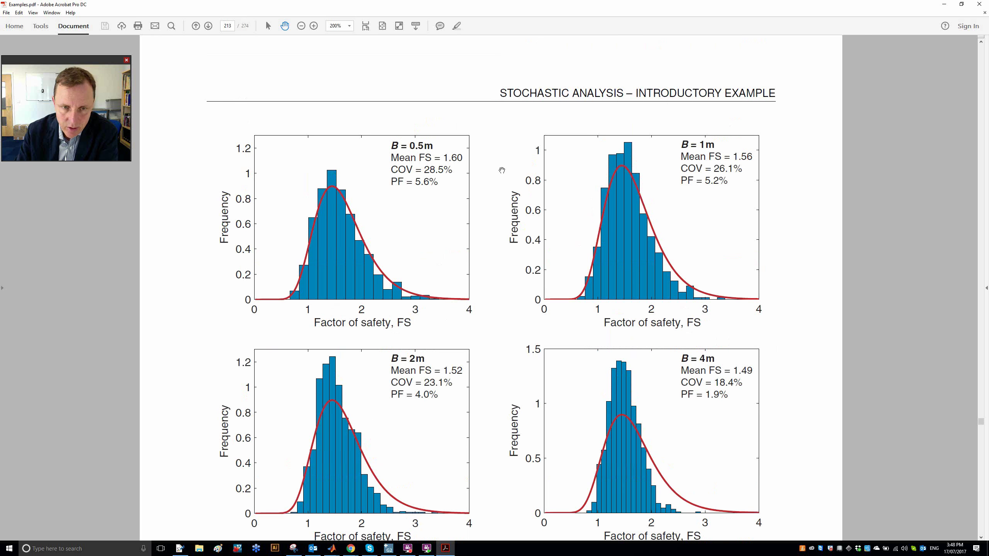
{"action": "scroll", "coordinate": [502, 171], "scroll_direction": "up", "scroll_amount": 10}
{"action": "scroll", "coordinate": [502, 170], "scroll_direction": "up", "scroll_amount": 15}
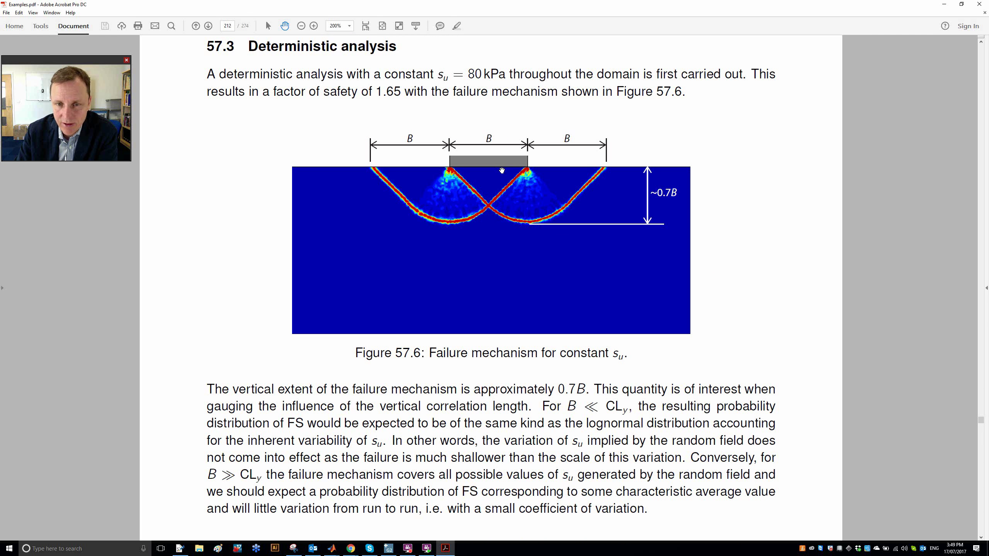
Review the factor-of-safety histograms on page 213, then continue to page 214's Collapse mechanisms section
{"action": "key", "text": "Right"}
{"action": "scroll", "coordinate": [502, 171], "scroll_direction": "up", "scroll_amount": 20}
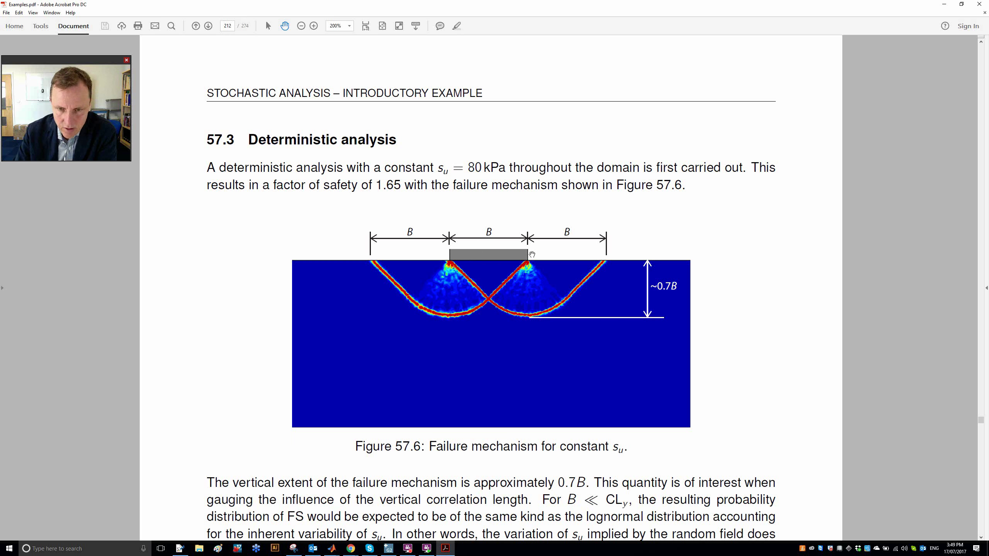
{"action": "key", "text": "Page_Down"}
{"action": "key", "text": "Page_Down"}
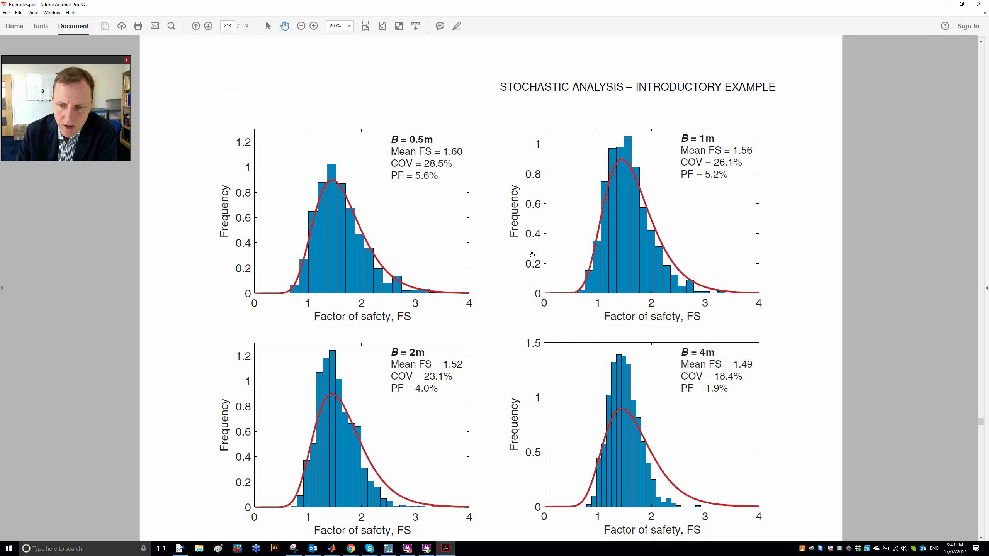
{"action": "scroll", "coordinate": [532, 254], "scroll_direction": "down", "scroll_amount": 5}
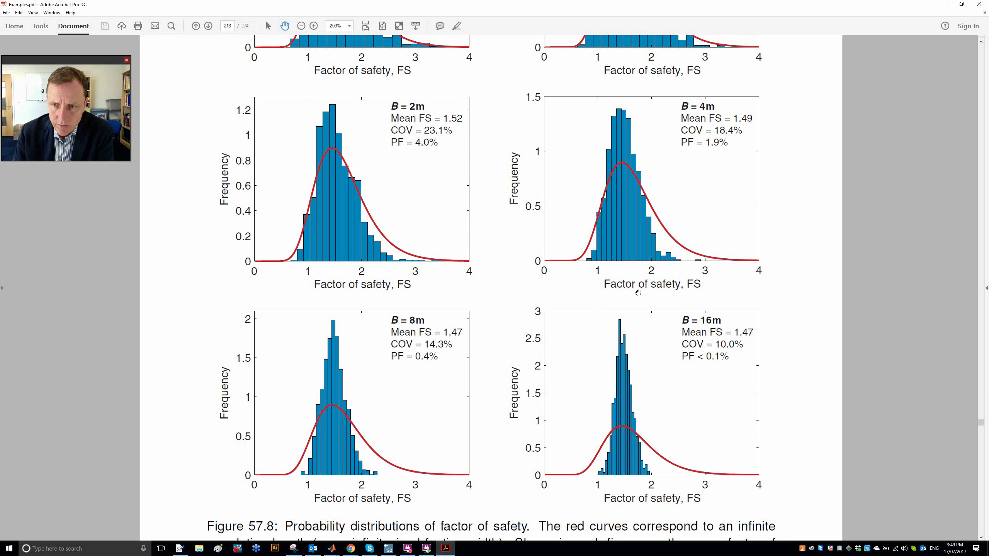
{"action": "scroll", "coordinate": [639, 293], "scroll_direction": "up", "scroll_amount": 3}
{"action": "scroll", "coordinate": [639, 293], "scroll_direction": "up", "scroll_amount": 10}
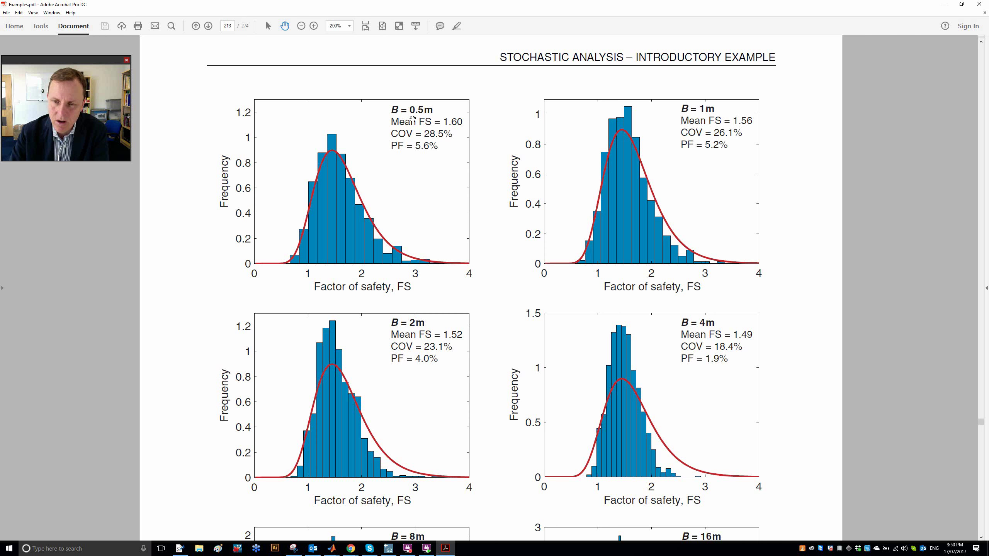
{"action": "scroll", "coordinate": [413, 119], "scroll_direction": "down", "scroll_amount": 10}
Scroll through page 214's mobilized-mass figures and zoom out to 150% to see mechanisms (a)–(c) together
{"action": "scroll", "coordinate": [413, 119], "scroll_direction": "down", "scroll_amount": 12}
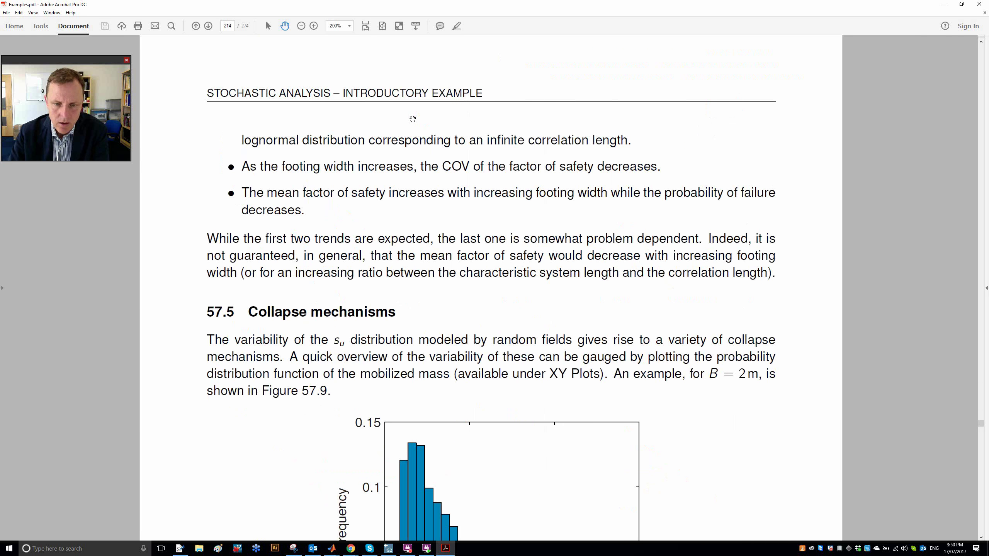
{"action": "scroll", "coordinate": [413, 119], "scroll_direction": "down", "scroll_amount": 7}
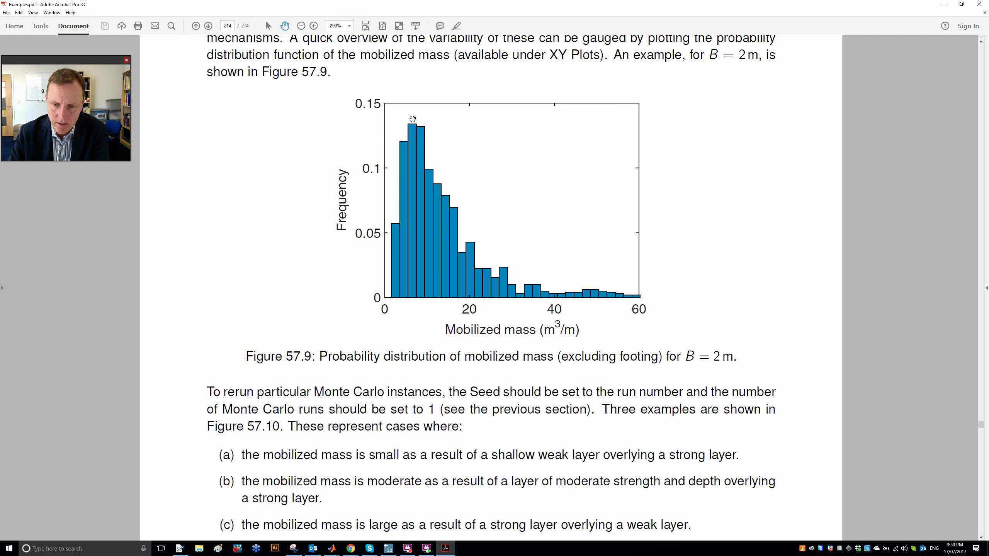
{"action": "scroll", "coordinate": [412, 119], "scroll_direction": "down", "scroll_amount": 4}
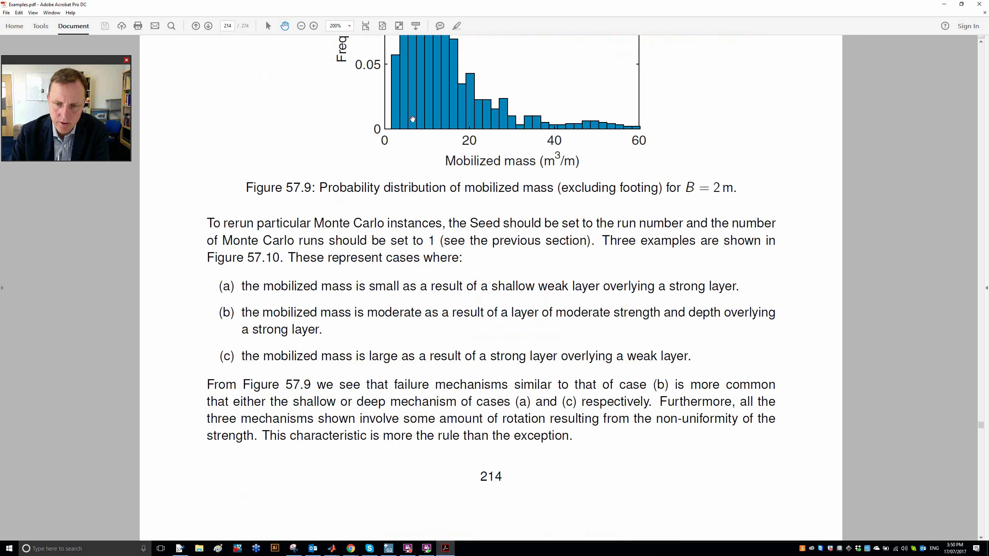
{"action": "scroll", "coordinate": [412, 119], "scroll_direction": "down", "scroll_amount": 12}
{"action": "scroll", "coordinate": [413, 119], "scroll_direction": "down", "scroll_amount": 1}
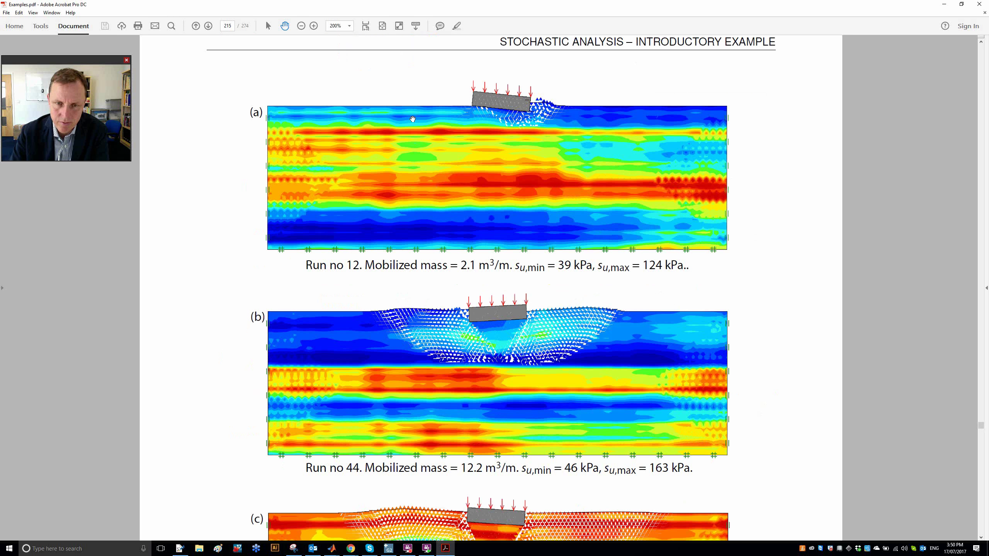
{"action": "left_click", "coordinate": [301, 26]}
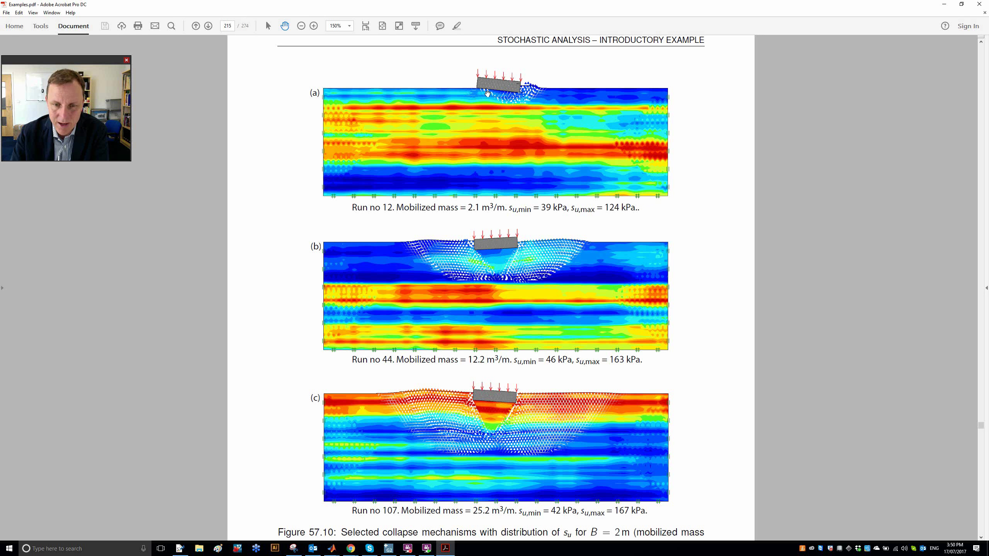
Page ahead through pages 215–217 to chapter 58 on the clay slope
{"action": "scroll", "coordinate": [508, 151], "scroll_direction": "down", "scroll_amount": 1}
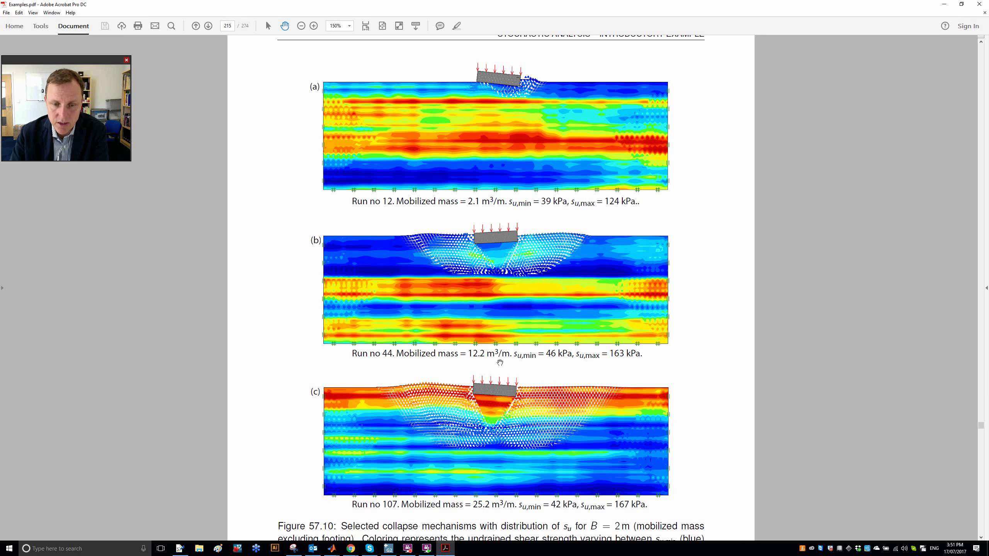
{"action": "scroll", "coordinate": [472, 394], "scroll_direction": "down", "scroll_amount": 1}
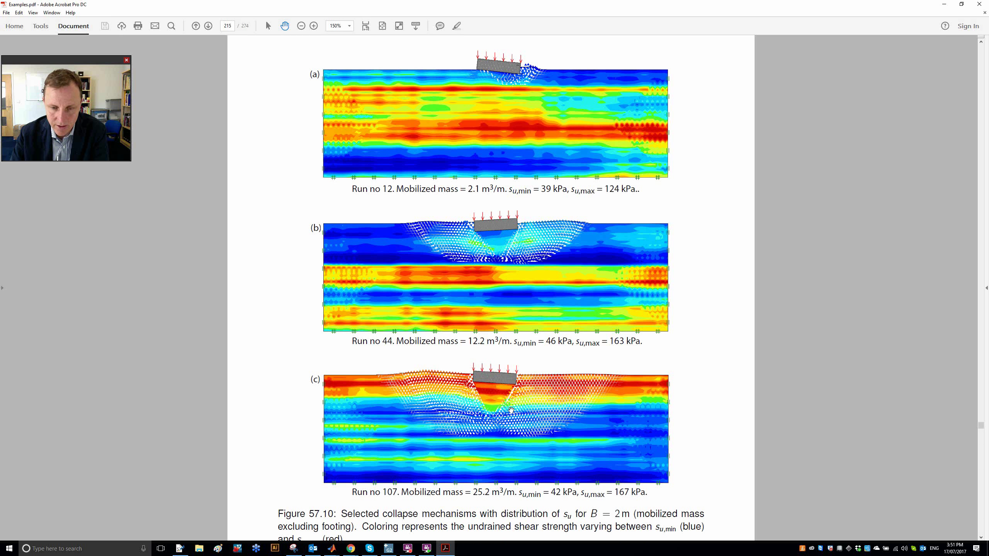
{"action": "scroll", "coordinate": [511, 411], "scroll_direction": "down", "scroll_amount": 6}
{"action": "scroll", "coordinate": [507, 408], "scroll_direction": "down", "scroll_amount": 6}
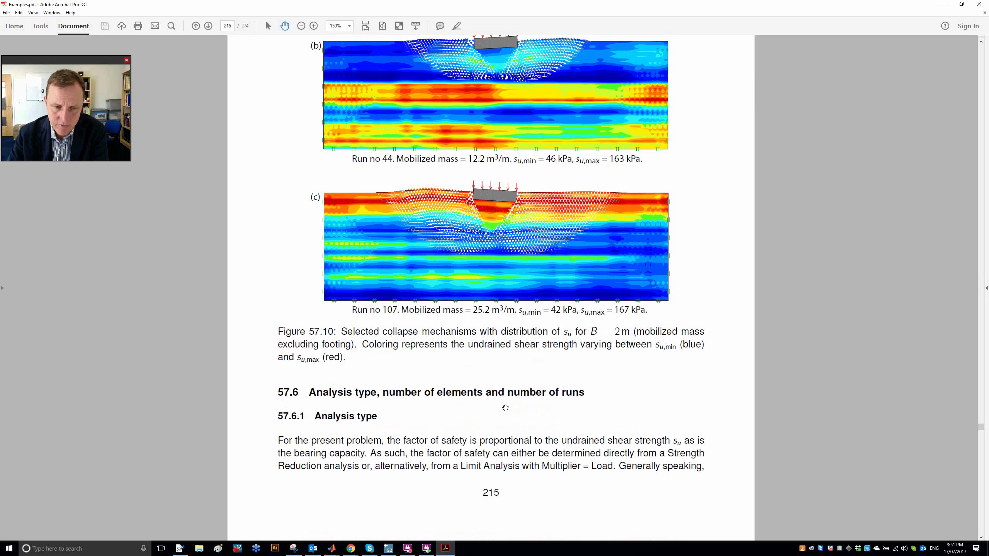
{"action": "key", "text": "Right"}
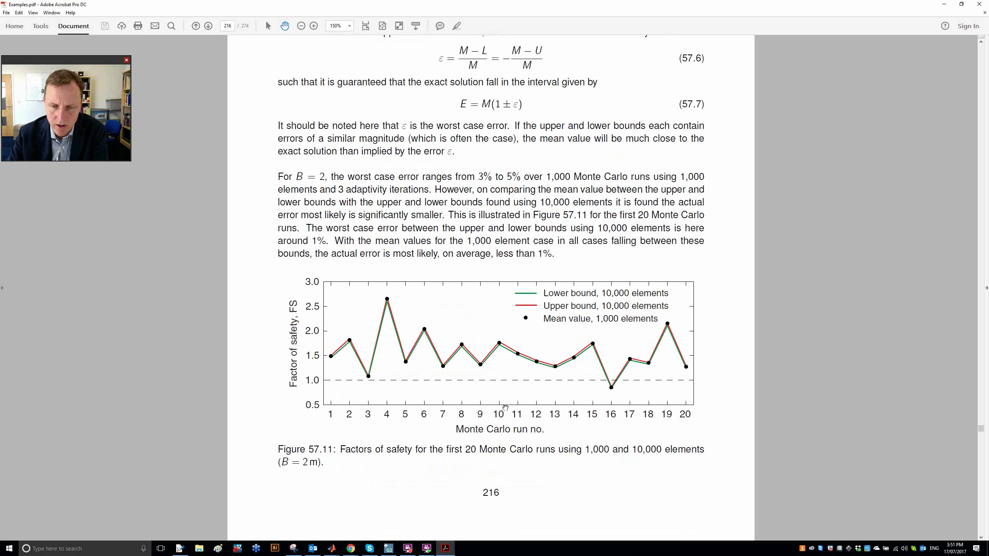
{"action": "key", "text": "Right"}
{"action": "key", "text": "Right"}
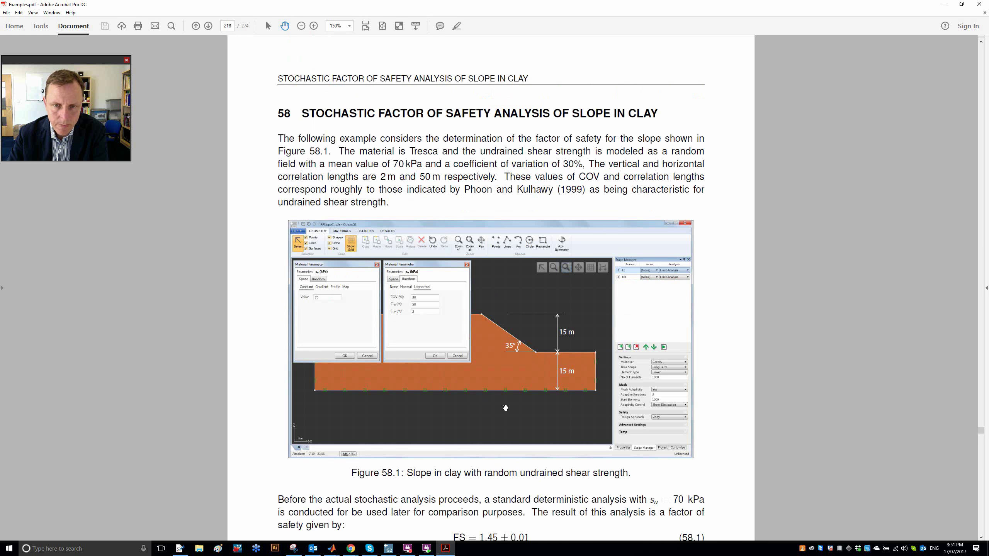
Page through the clay slope results on pages 218–220 to chapter 59 on page 221
{"action": "scroll", "coordinate": [505, 408], "scroll_direction": "down", "scroll_amount": 5}
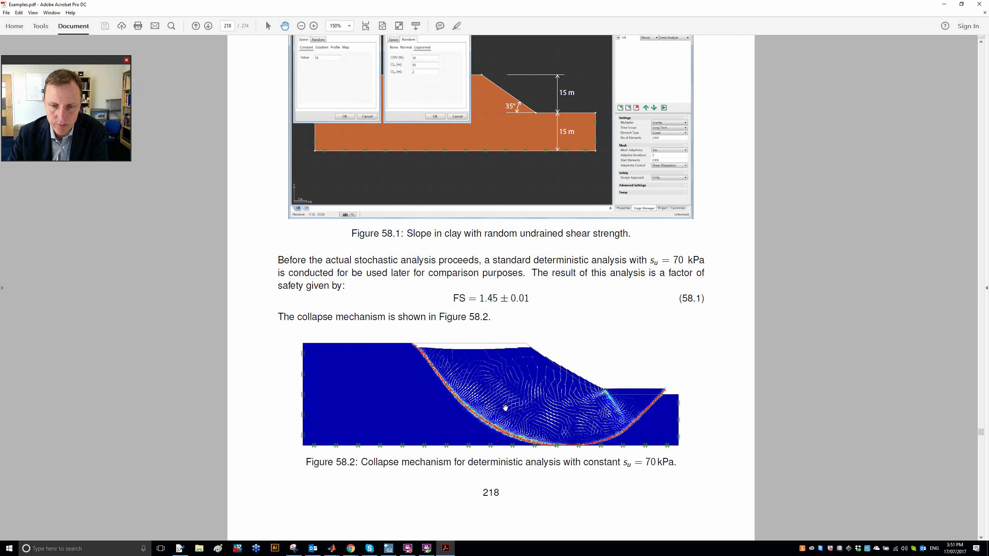
{"action": "key", "text": "Right"}
{"action": "scroll", "coordinate": [505, 408], "scroll_direction": "down", "scroll_amount": 5}
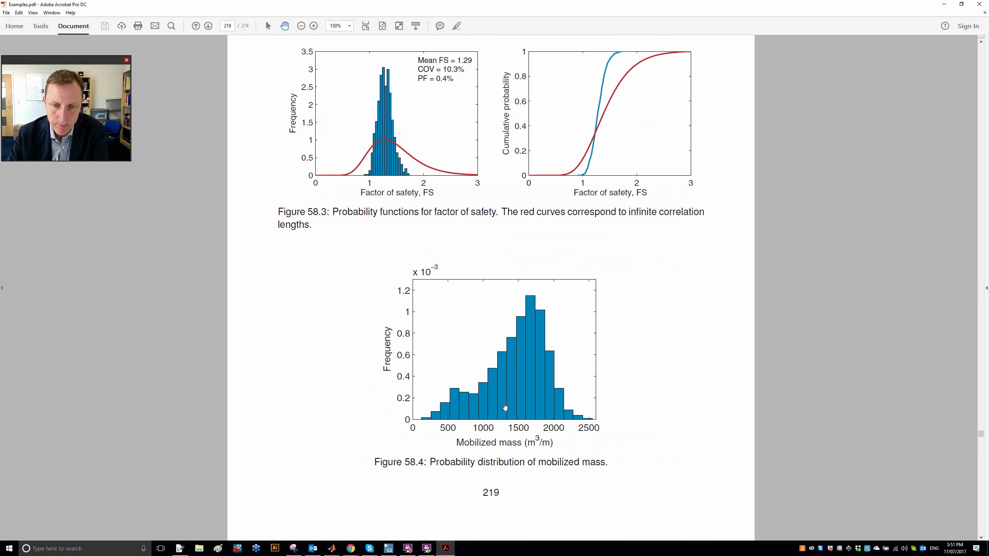
{"action": "scroll", "coordinate": [505, 408], "scroll_direction": "down", "scroll_amount": 3}
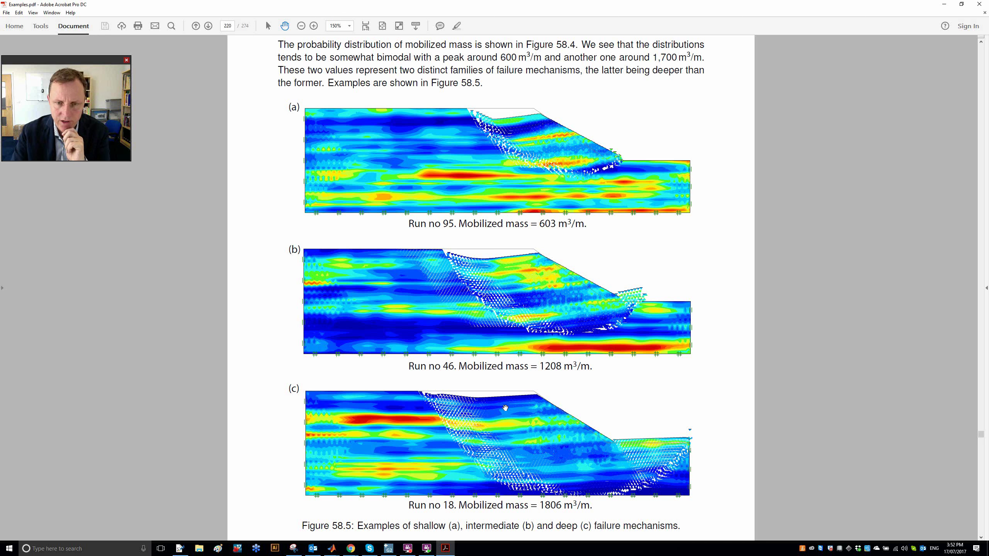
{"action": "scroll", "coordinate": [505, 408], "scroll_direction": "down", "scroll_amount": 10}
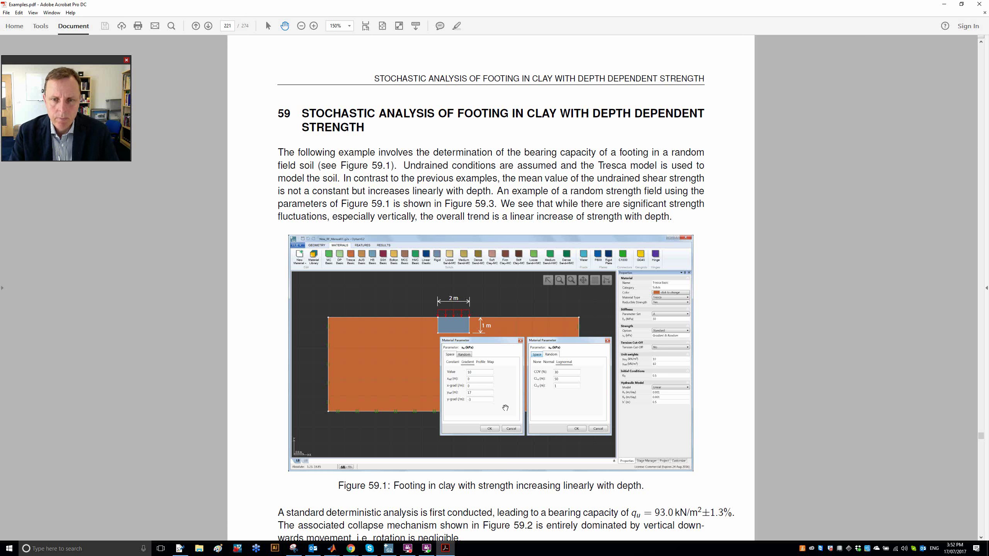
Scroll from page 221 to section 60 on the deep excavation, then switch to the empty OptumG2 project
{"action": "scroll", "coordinate": [506, 408], "scroll_direction": "down", "scroll_amount": 8}
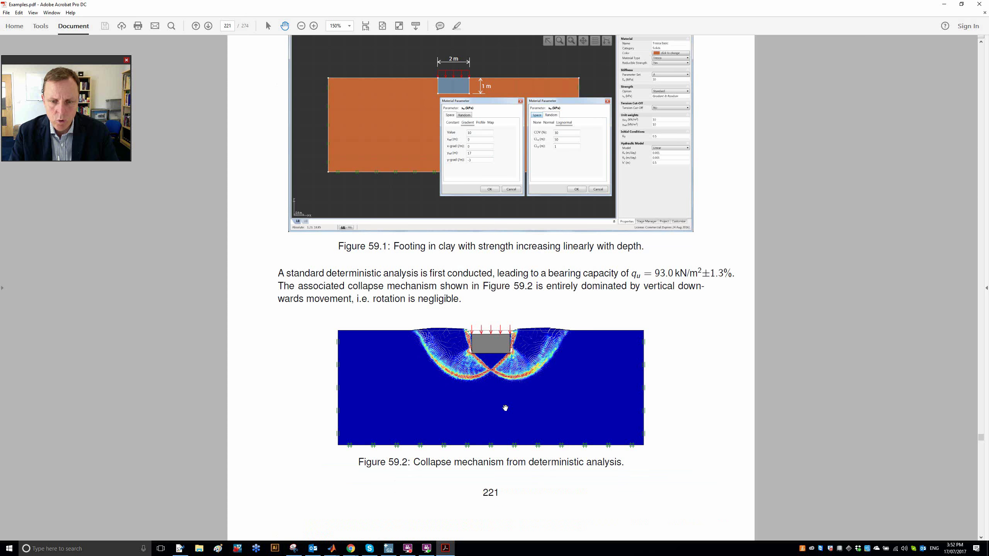
{"action": "scroll", "coordinate": [505, 408], "scroll_direction": "up", "scroll_amount": 8}
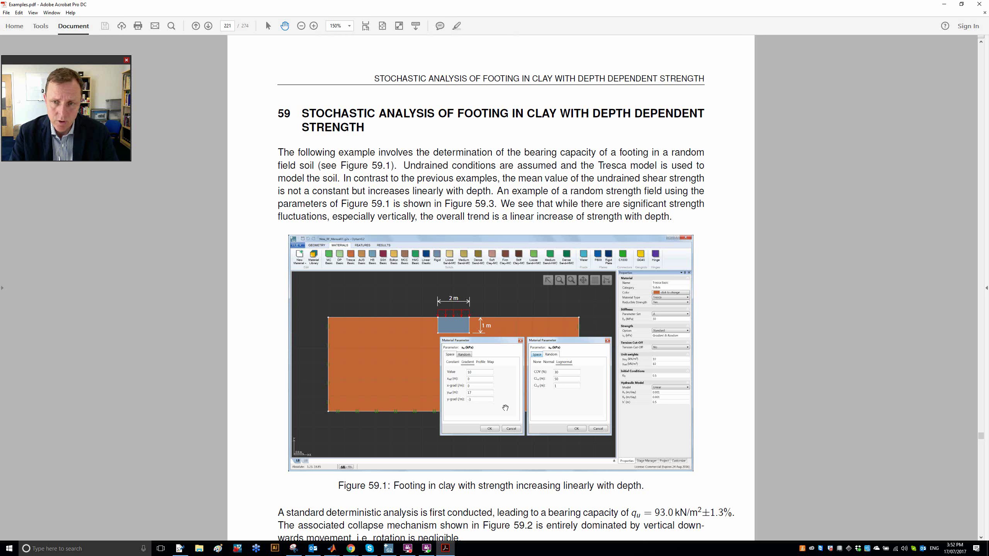
{"action": "scroll", "coordinate": [505, 408], "scroll_direction": "down", "scroll_amount": 8}
{"action": "scroll", "coordinate": [506, 408], "scroll_direction": "down", "scroll_amount": 15}
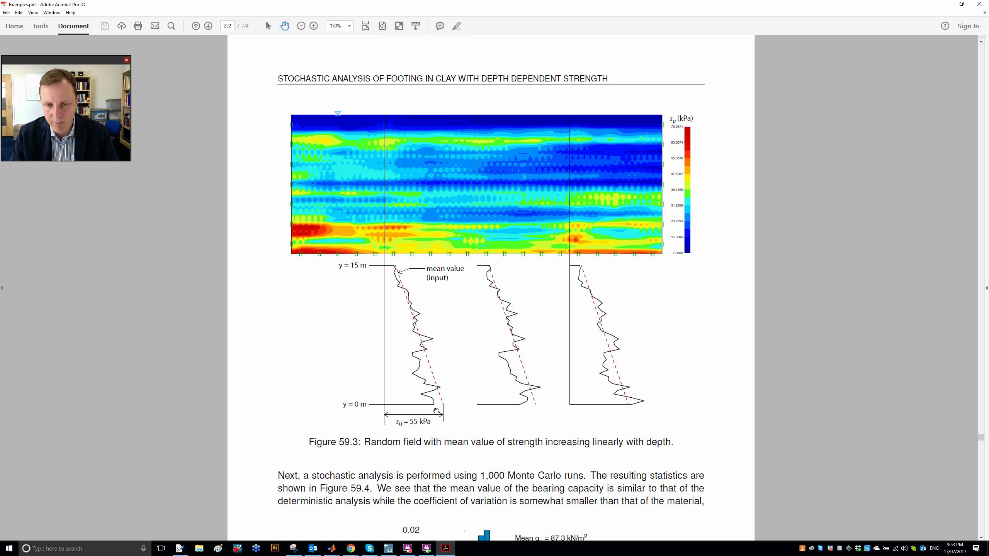
{"action": "scroll", "coordinate": [436, 412], "scroll_direction": "down", "scroll_amount": 5}
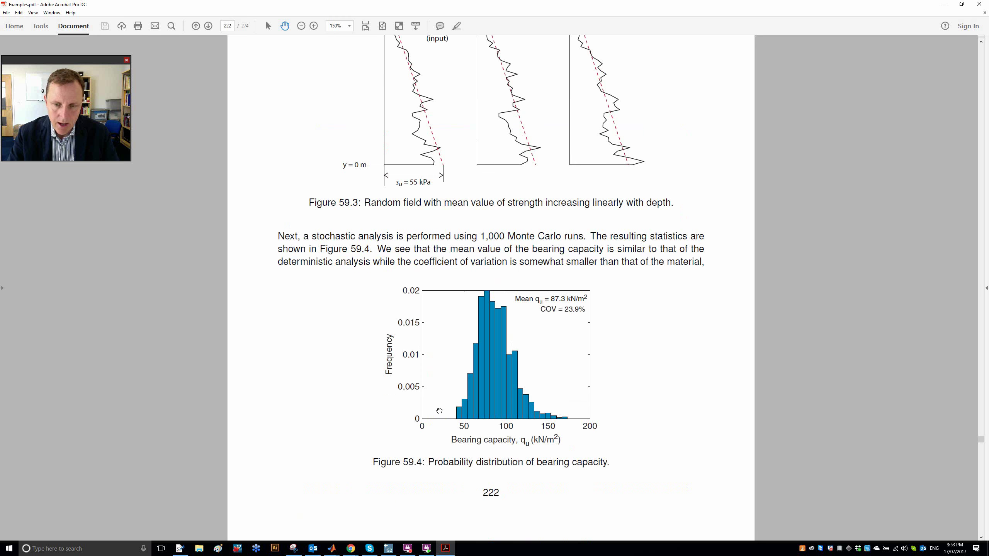
{"action": "scroll", "coordinate": [439, 412], "scroll_direction": "down", "scroll_amount": 14}
{"action": "scroll", "coordinate": [439, 411], "scroll_direction": "down", "scroll_amount": 10}
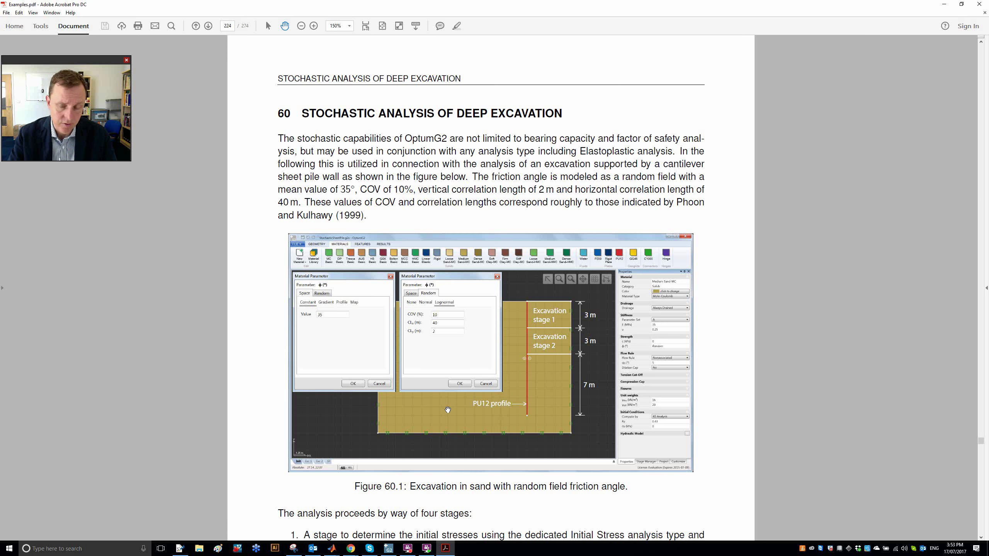
{"action": "scroll", "coordinate": [448, 410], "scroll_direction": "down", "scroll_amount": 15}
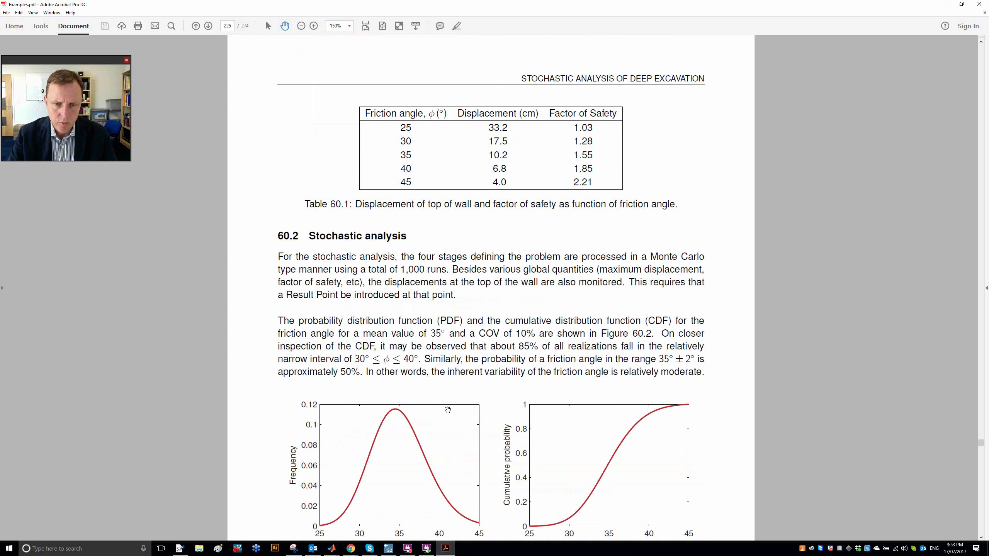
{"action": "key", "text": "alt+Tab"}
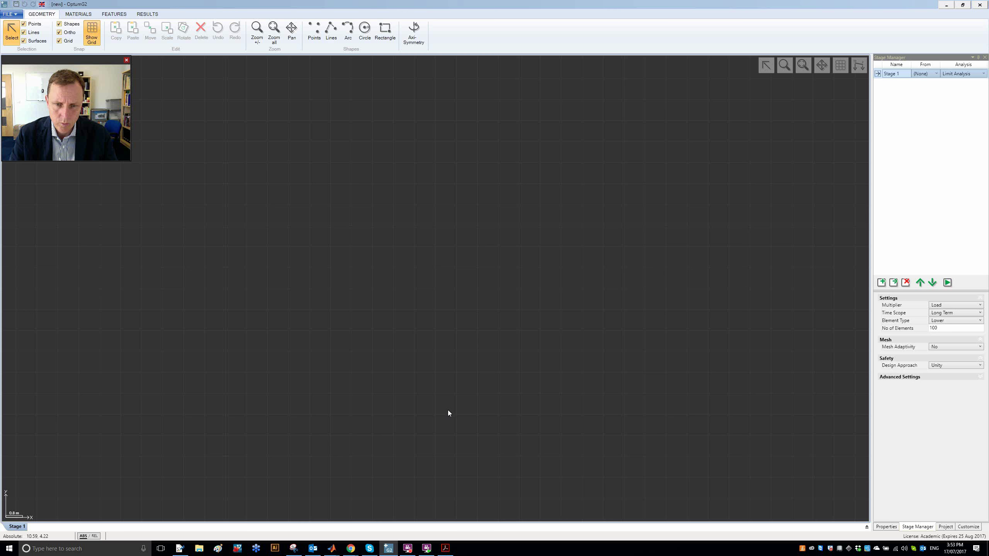
Draw the large rectangular soil domain with the Rectangle tool
{"action": "key", "text": "alt+Tab"}
{"action": "key", "text": "alt+Tab"}
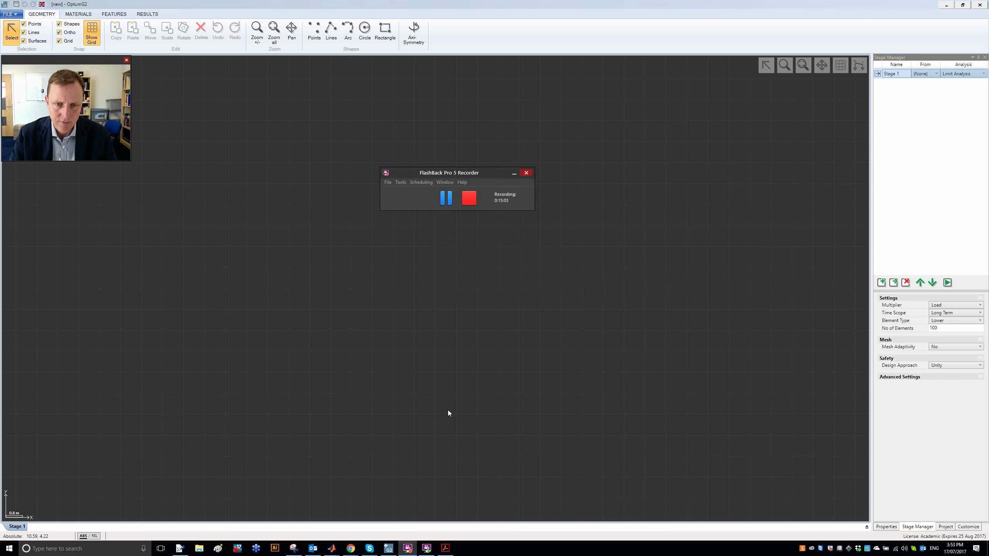
{"action": "key", "text": "alt+Tab"}
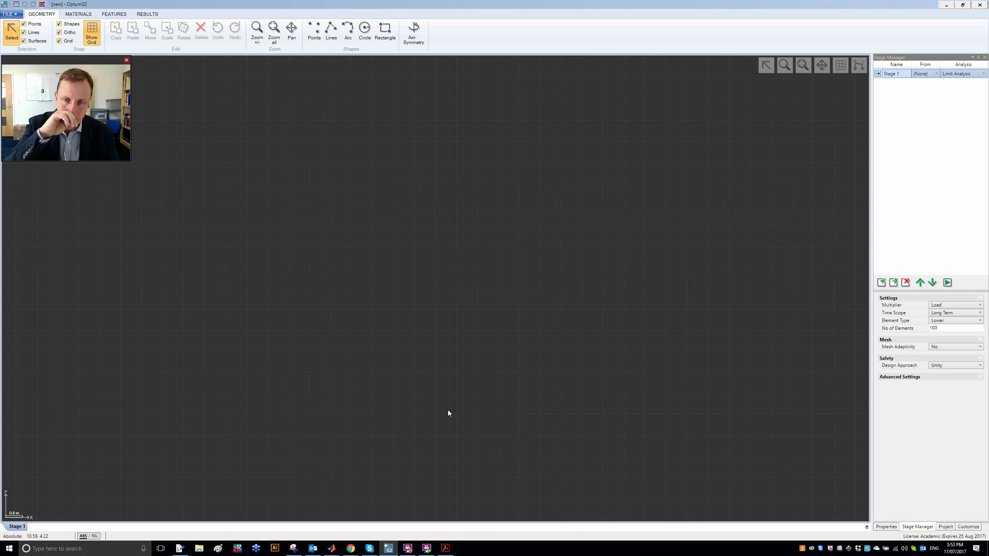
{"action": "left_click", "coordinate": [379, 33]}
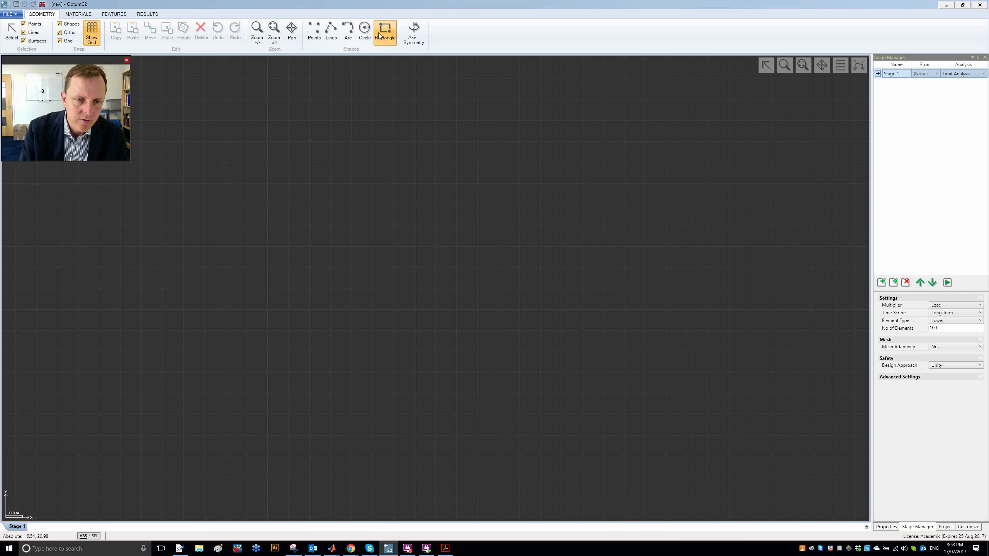
{"action": "left_click", "coordinate": [247, 184]}
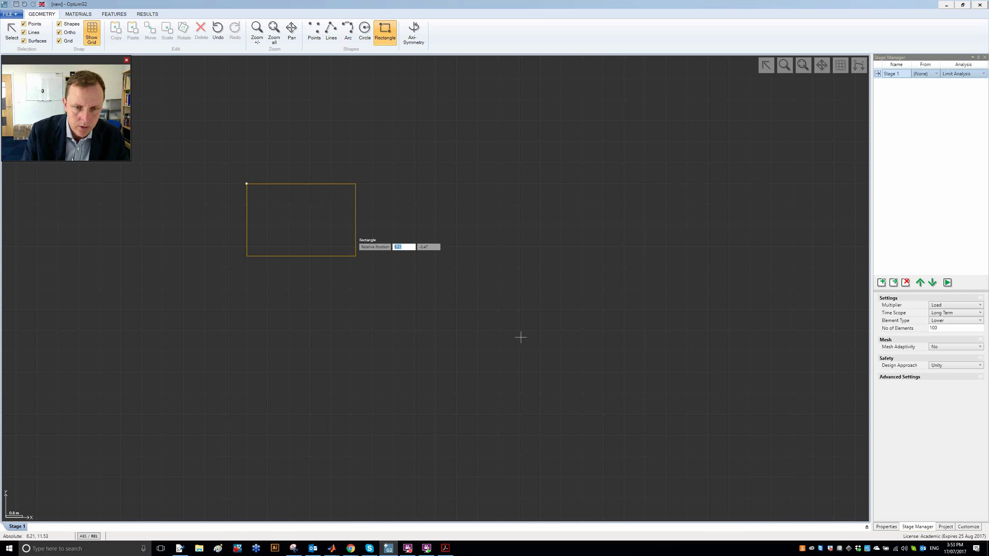
{"action": "left_click", "coordinate": [624, 331]}
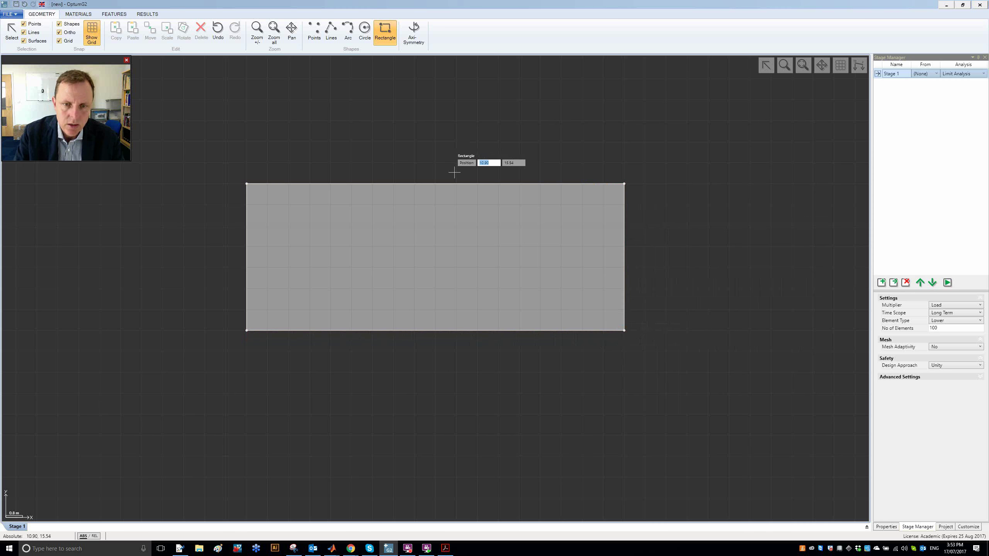
Draw a 2 x 2 m footing rectangle straddling the middle of the top edge, and select it
{"action": "left_click", "coordinate": [456, 204]}
{"action": "left_click", "coordinate": [414, 163]}
{"action": "key", "text": "Escape"}
{"action": "left_click", "coordinate": [433, 191]}
{"action": "left_click", "coordinate": [436, 175], "text": "ctrl"}
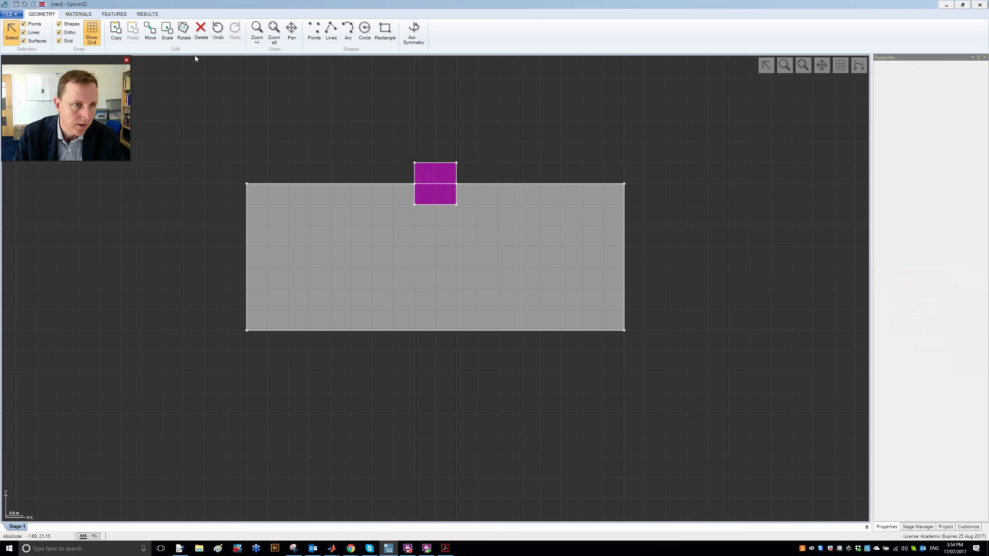
Assign the Rigid material to the footing with unit weight 23 kN/m³
{"action": "left_click", "coordinate": [73, 15]}
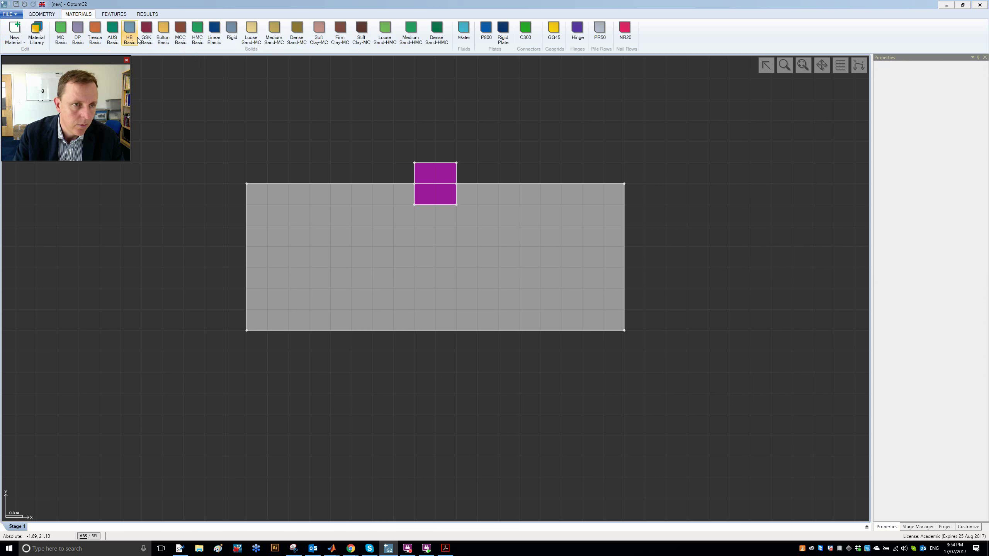
{"action": "left_click", "coordinate": [233, 30]}
{"action": "left_click", "coordinate": [940, 151]}
{"action": "type", "text": "23"}
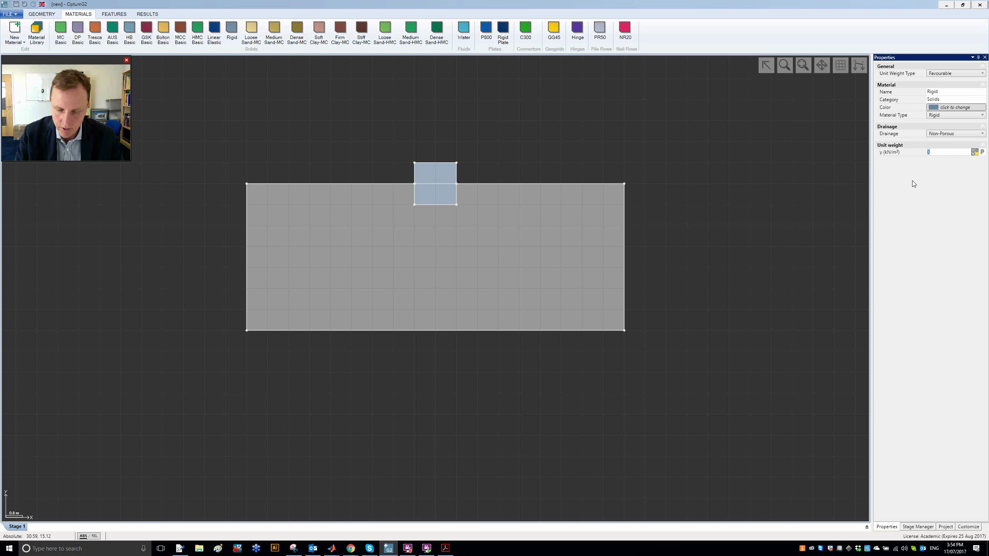
{"action": "key", "text": "Return"}
Give the soil domain Tresca Basic material with undrained strength su of 100 kPa
{"action": "left_click", "coordinate": [485, 269]}
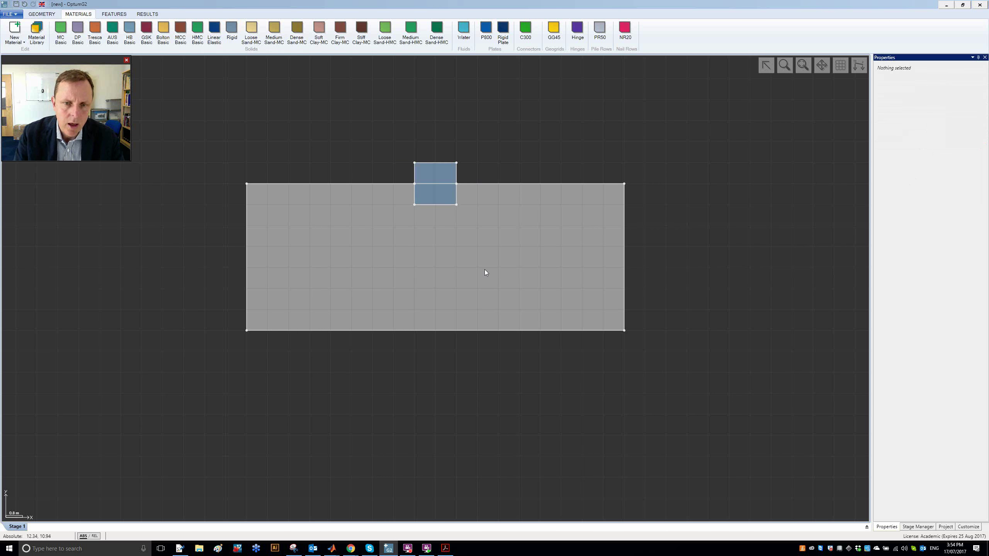
{"action": "left_click", "coordinate": [97, 35]}
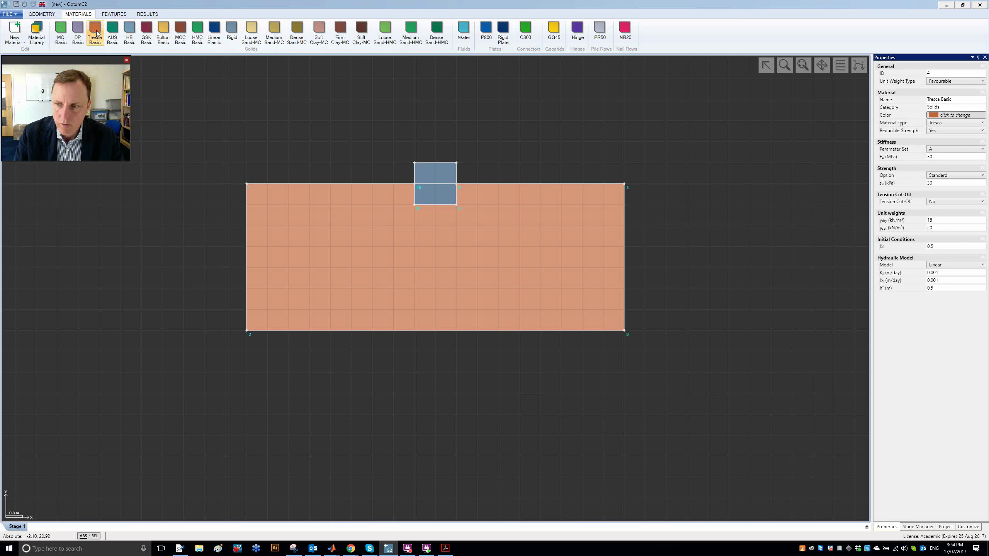
{"action": "left_click", "coordinate": [951, 182]}
{"action": "double_click", "coordinate": [951, 182]}
{"action": "type", "text": "100"}
{"action": "key", "text": "Return"}
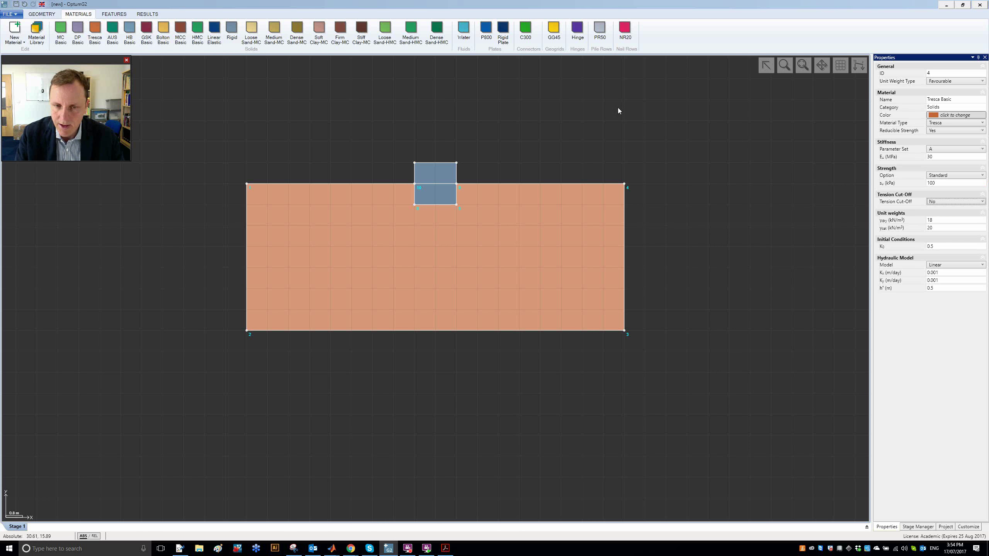
{"action": "left_click", "coordinate": [524, 88]}
Apply Standard Fixities to the model's sides and base
{"action": "left_click", "coordinate": [112, 15]}
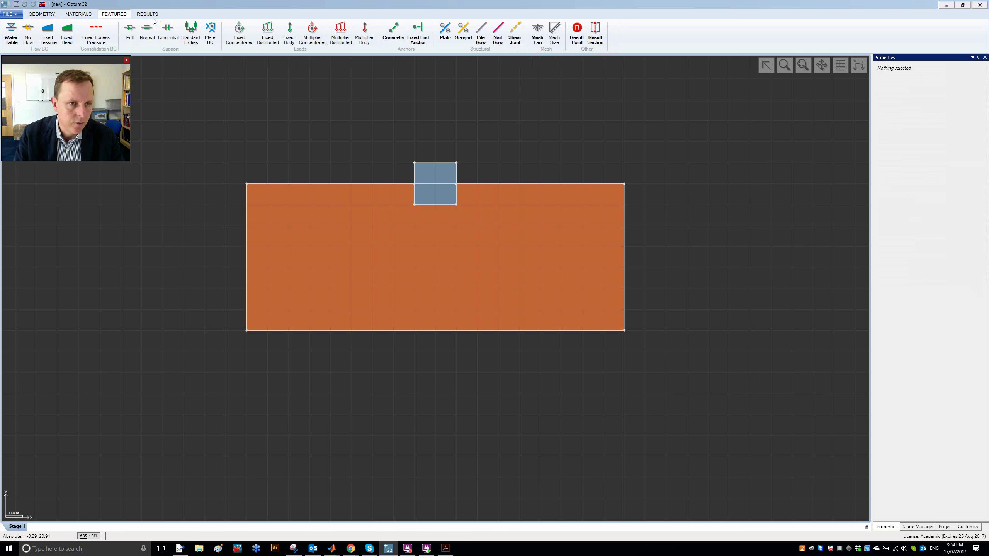
{"action": "left_click", "coordinate": [190, 33]}
{"action": "left_click", "coordinate": [286, 86]}
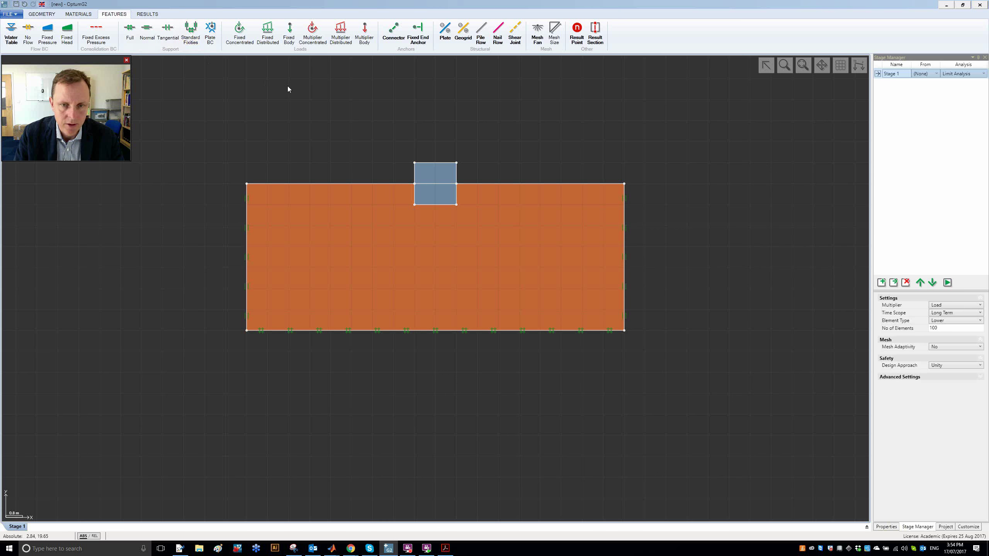
{"action": "left_click", "coordinate": [803, 65]}
Put a Multiplier Distributed load on the footing's top edge
{"action": "left_click", "coordinate": [442, 122]}
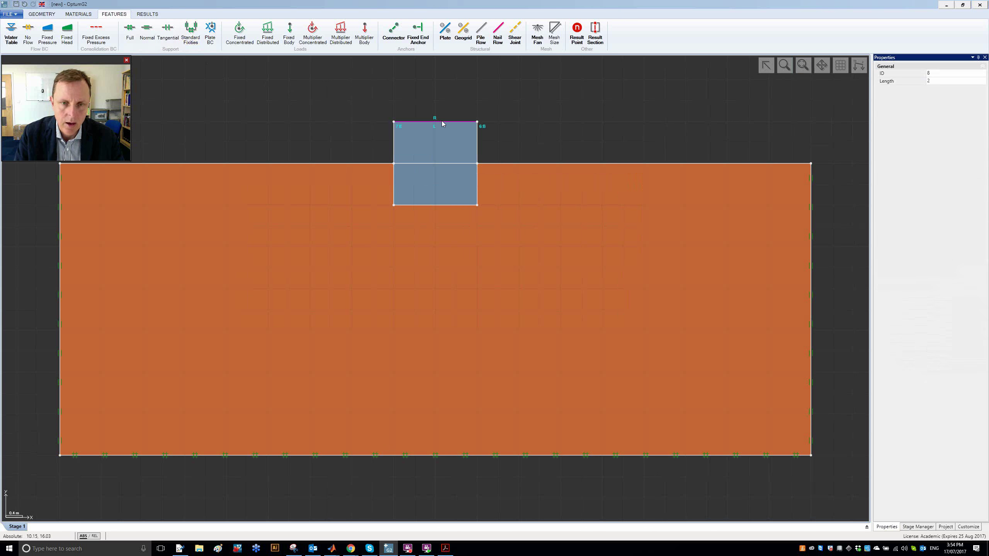
{"action": "left_click", "coordinate": [338, 31]}
{"action": "left_click", "coordinate": [508, 113]}
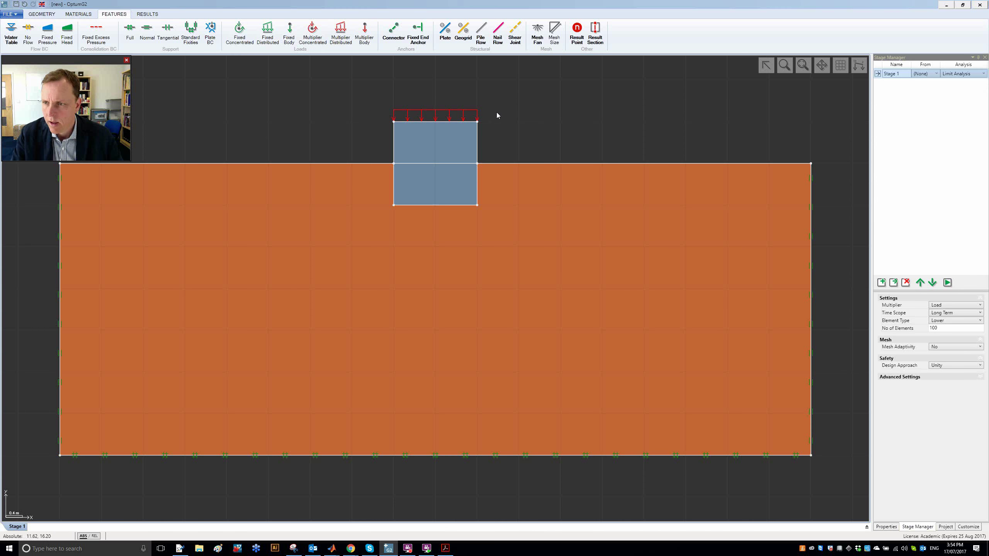
Check the Stage Manager element settings and select the soil domain
{"action": "left_click", "coordinate": [939, 62]}
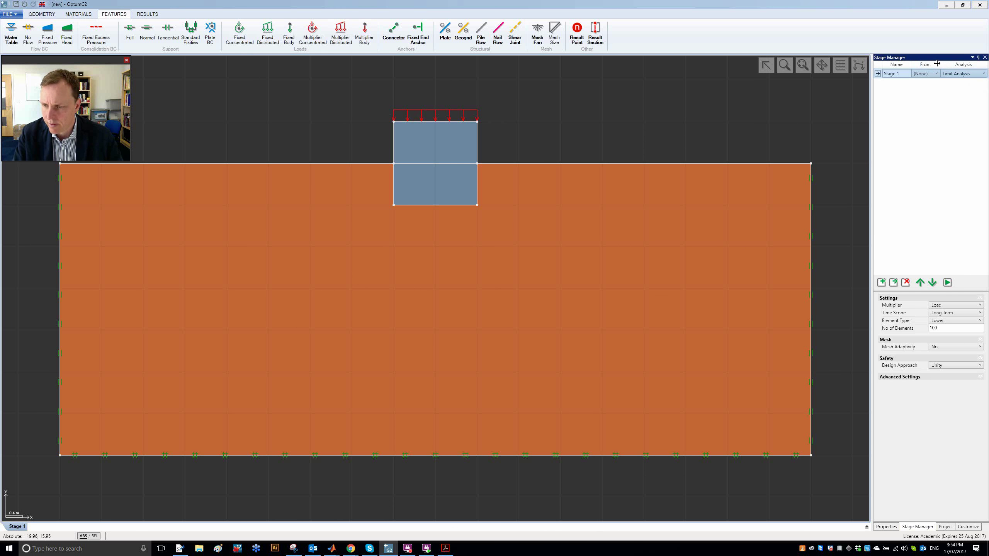
{"action": "left_click", "coordinate": [954, 329]}
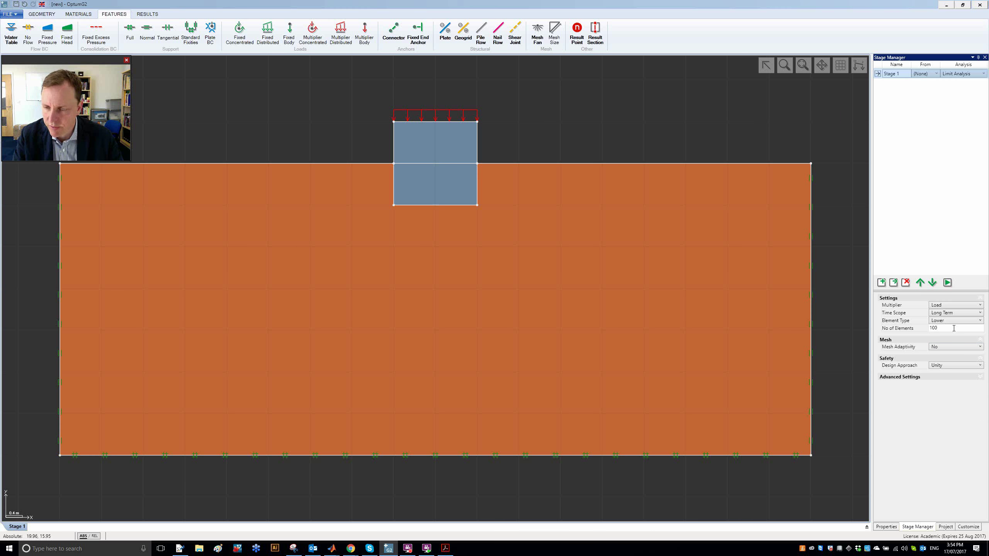
{"action": "left_click", "coordinate": [451, 272]}
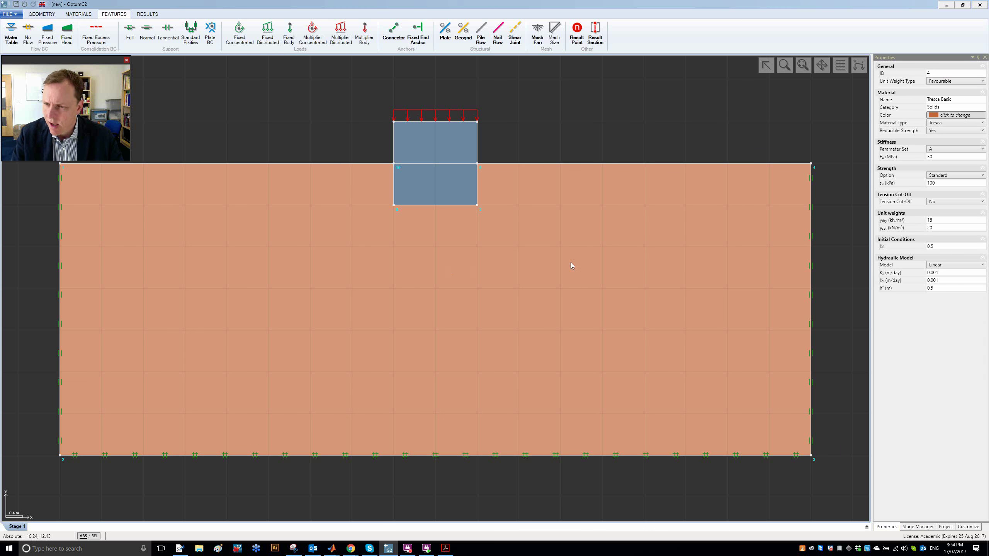
Open the Material Parameter dialog for the soil's su, currently a constant 100 kPa
{"action": "right_click", "coordinate": [950, 184]}
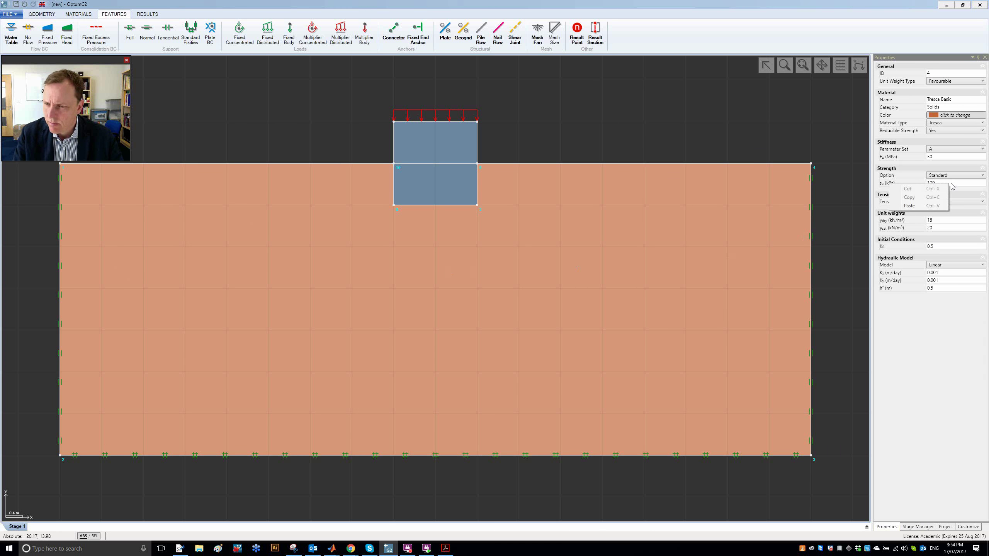
{"action": "left_click", "coordinate": [853, 150]}
{"action": "left_click", "coordinate": [773, 178]}
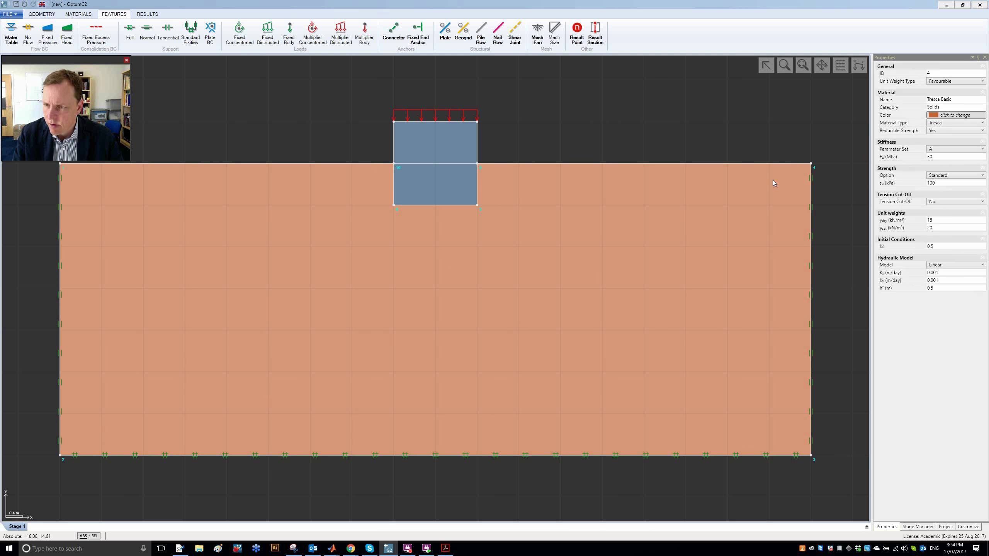
{"action": "left_click", "coordinate": [951, 183]}
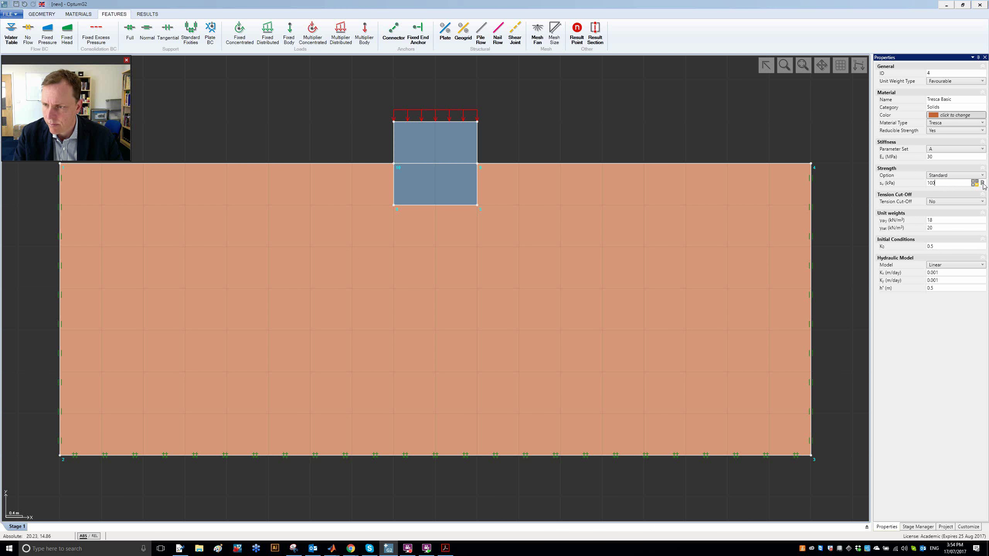
{"action": "left_click", "coordinate": [982, 183]}
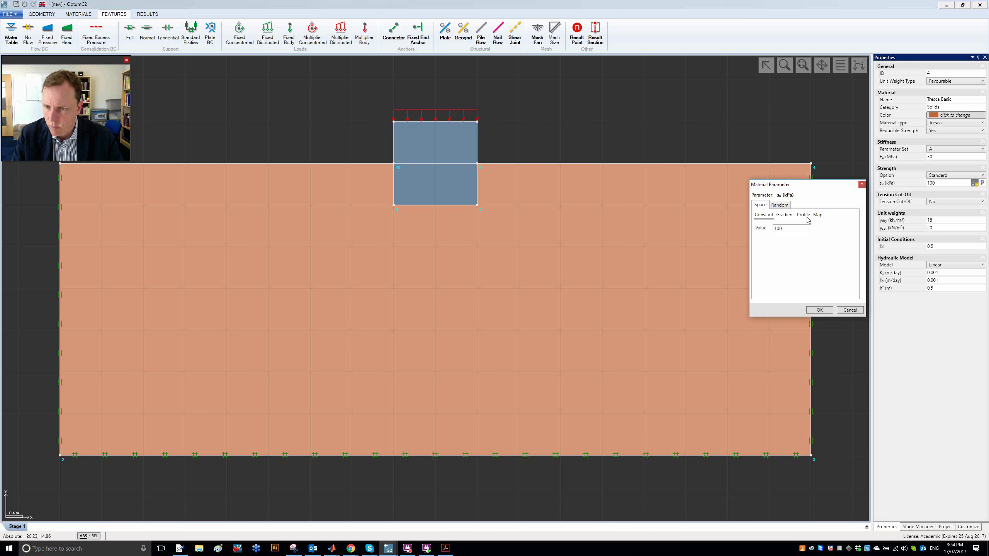
{"action": "left_click", "coordinate": [861, 184]}
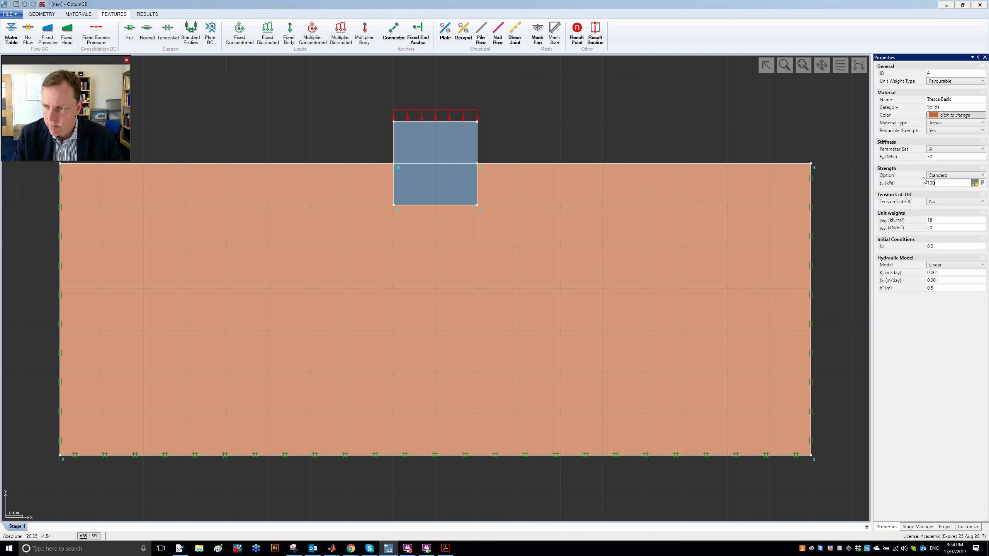
{"action": "left_click", "coordinate": [983, 184]}
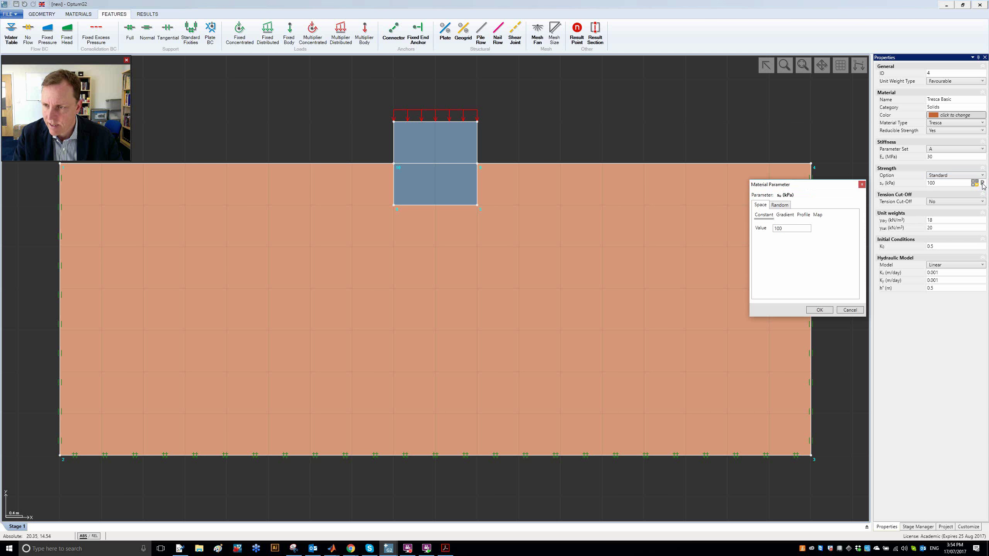
Set su to a Lognormal random field with COV 20, CLx 50 and CLy 5
{"action": "left_click", "coordinate": [778, 206]}
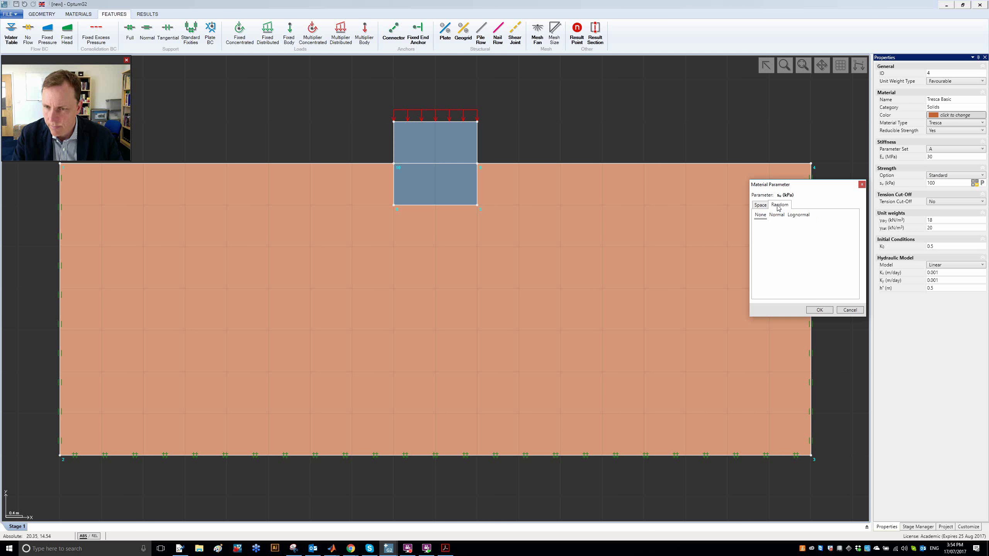
{"action": "left_click", "coordinate": [762, 205]}
{"action": "left_click", "coordinate": [781, 205]}
{"action": "left_click", "coordinate": [778, 215]}
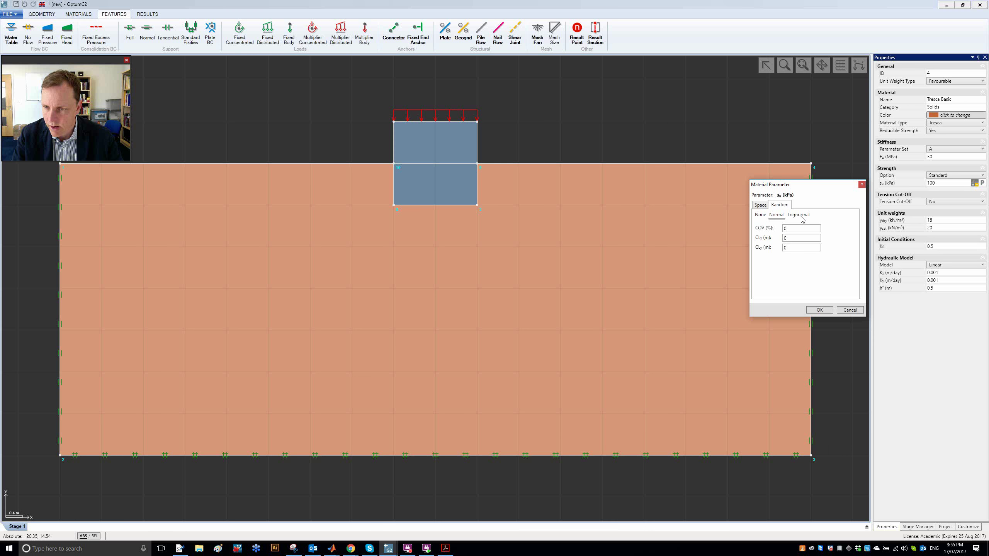
{"action": "left_click", "coordinate": [799, 216]}
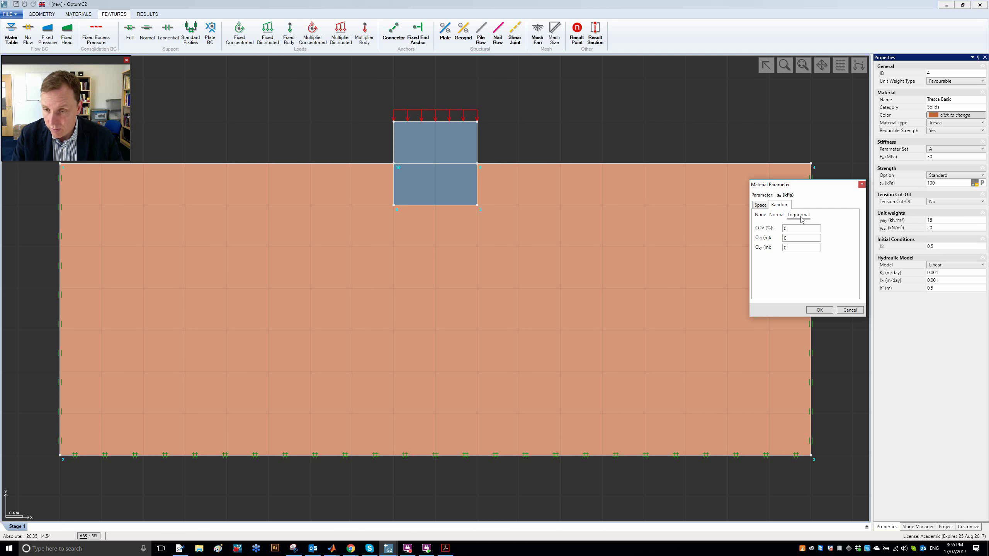
{"action": "left_click", "coordinate": [804, 231]}
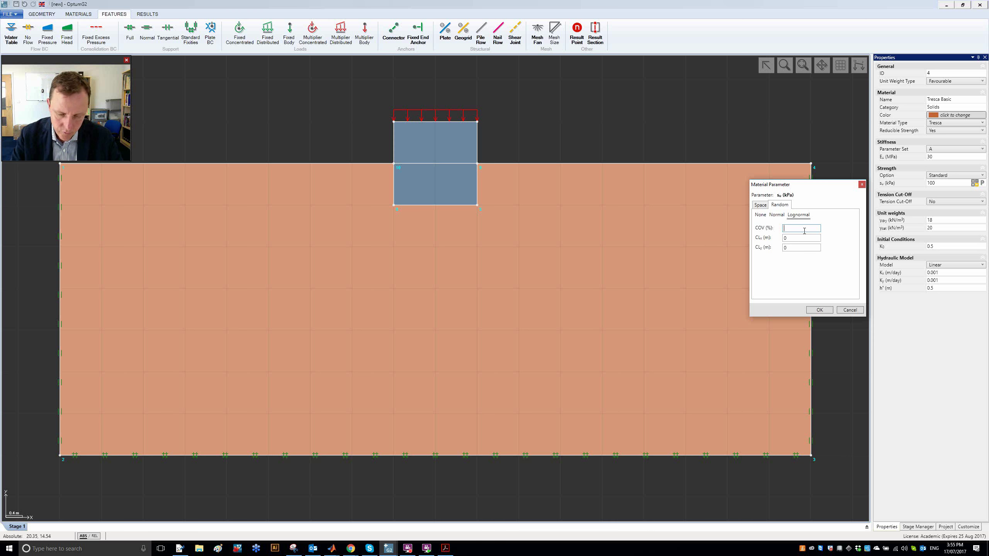
{"action": "type", "text": "20"}
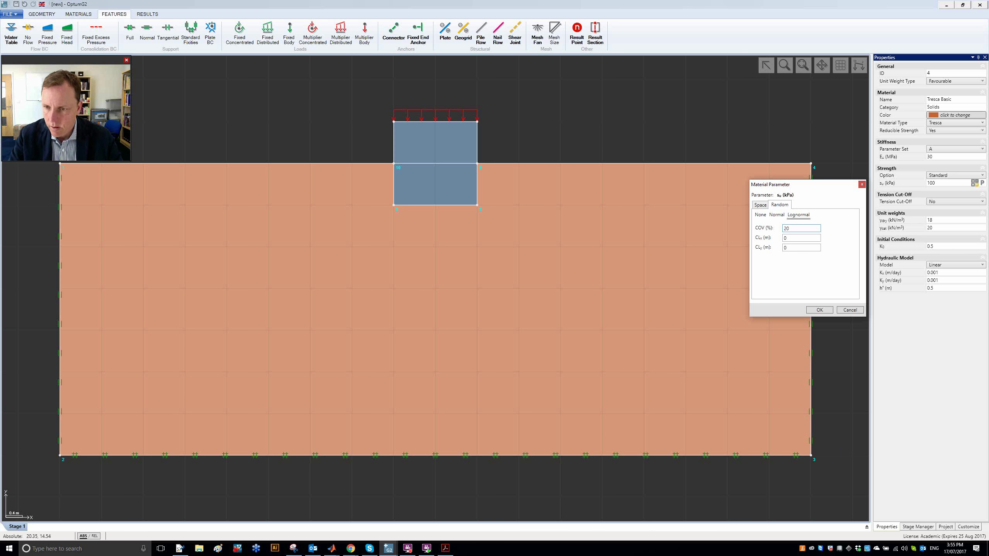
{"action": "key", "text": "Tab"}
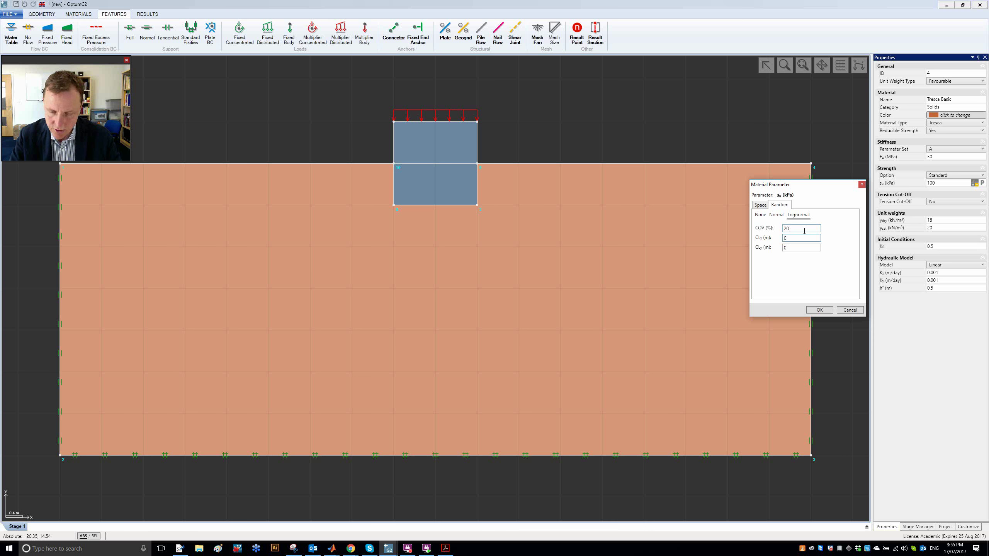
{"action": "key", "text": "Tab"}
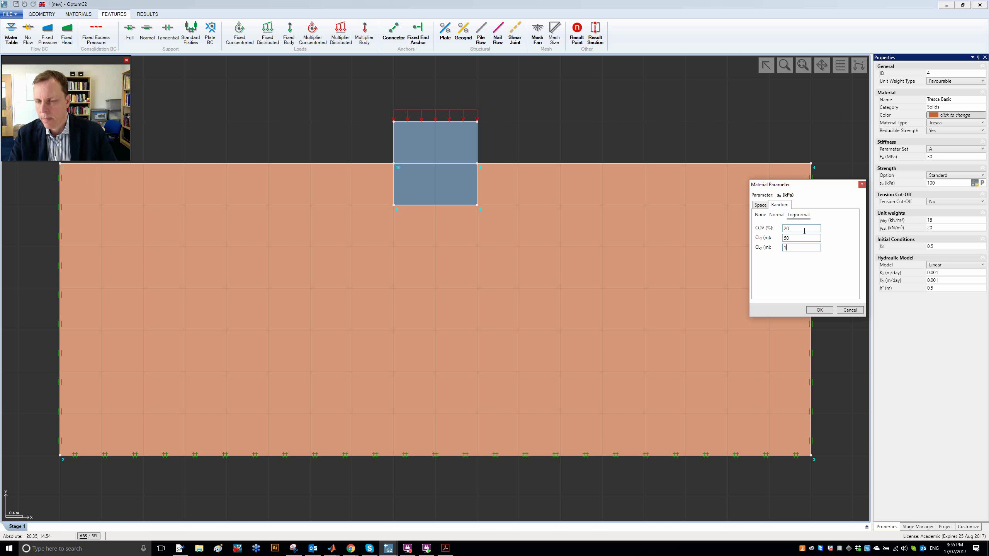
{"action": "left_click", "coordinate": [820, 310]}
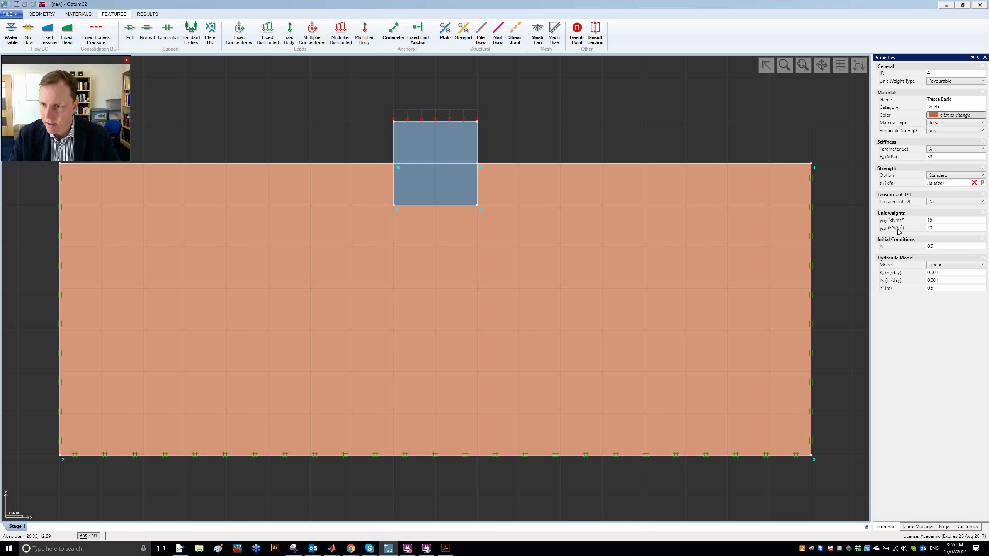
{"action": "left_click", "coordinate": [840, 213]}
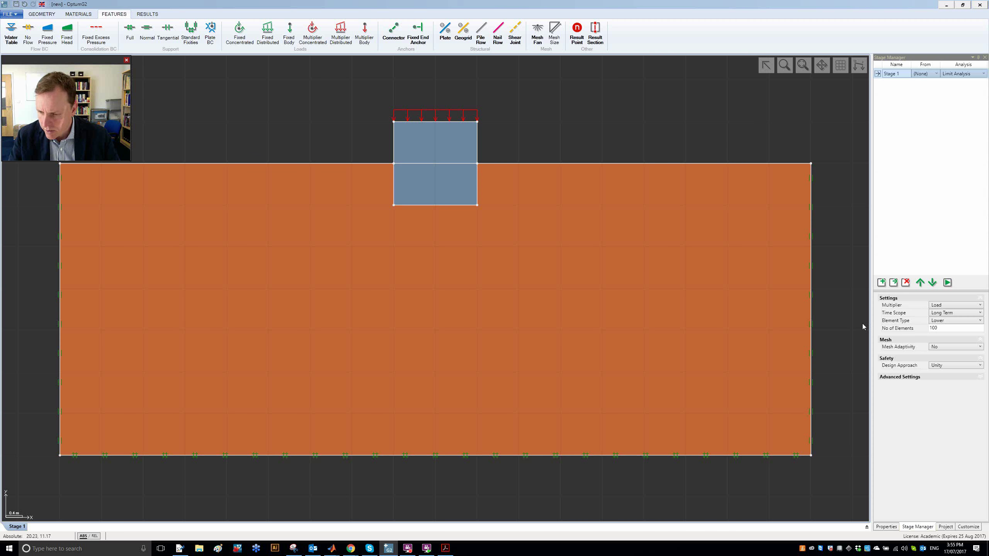
Reduce Monte-Carlo runs to 10, keeping the Karhunen-Loeve expansion
{"action": "left_click", "coordinate": [946, 528]}
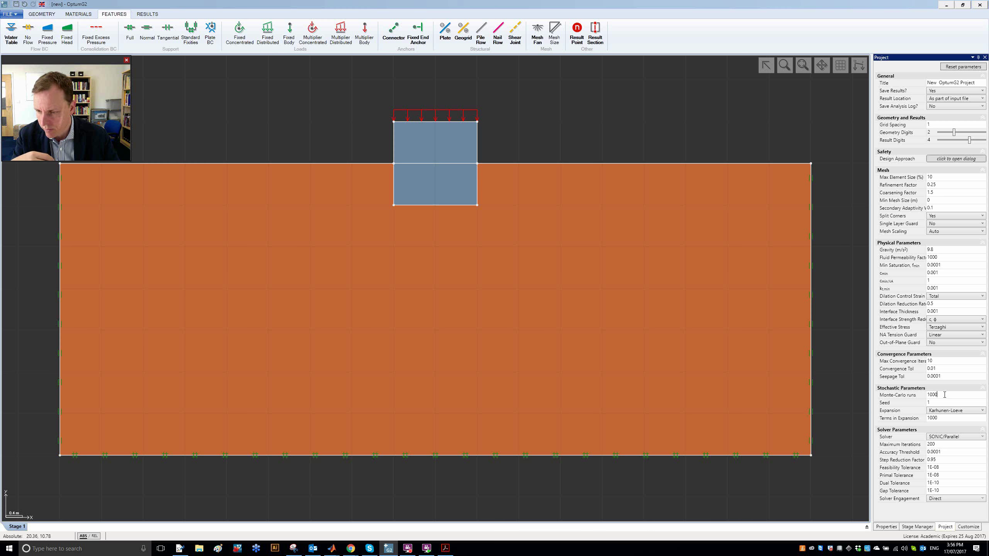
{"action": "key", "text": "BackSpace"}
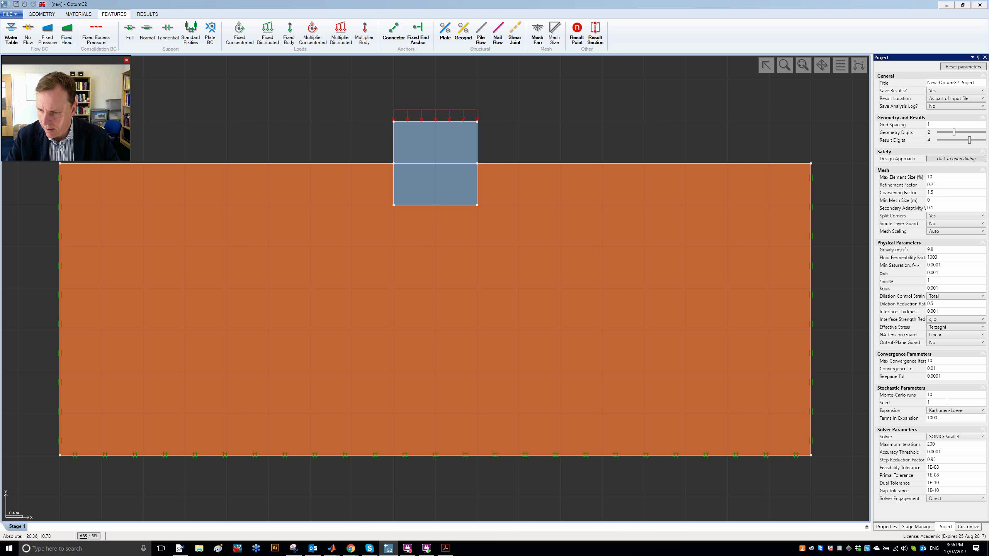
{"action": "left_click", "coordinate": [966, 412]}
{"action": "left_click", "coordinate": [966, 412]}
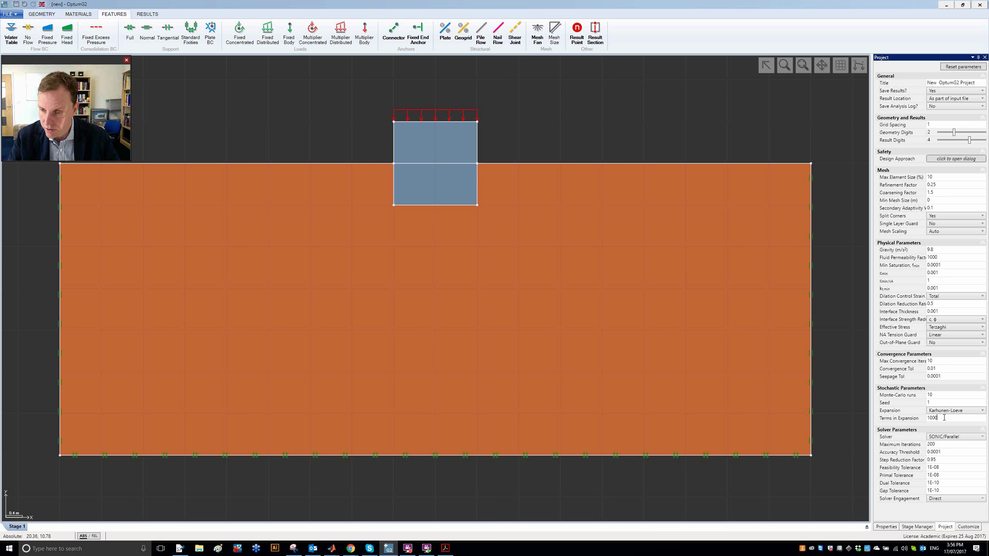
{"action": "left_click", "coordinate": [919, 526]}
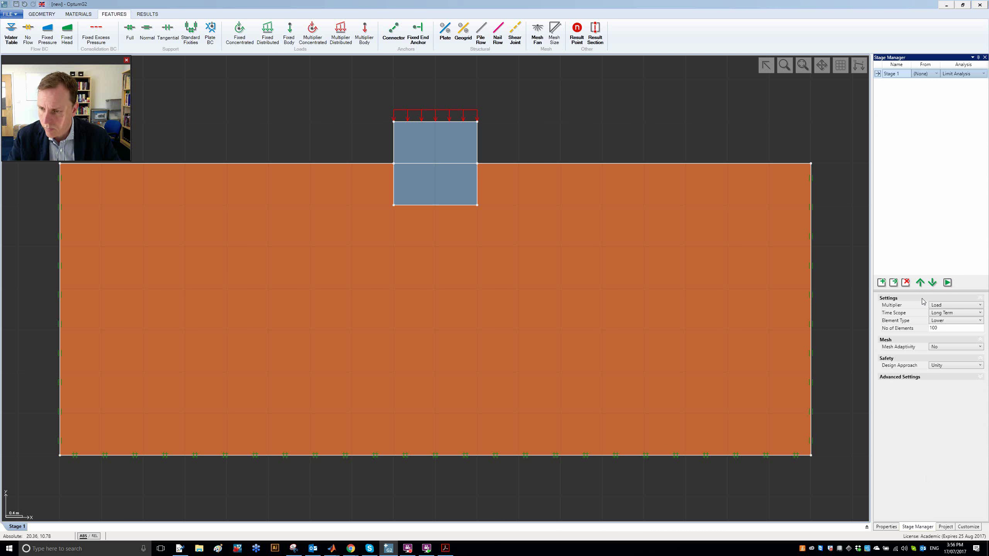
Run the 10-run limit analysis and review its load-multiplier PDF and CDF (mean 597.4)
{"action": "left_click", "coordinate": [948, 283]}
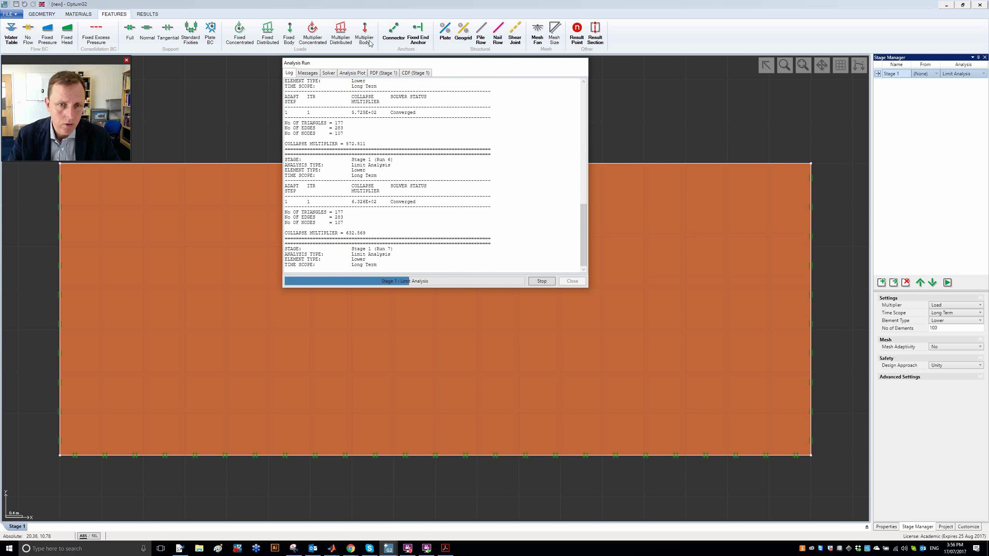
{"action": "left_click", "coordinate": [386, 75]}
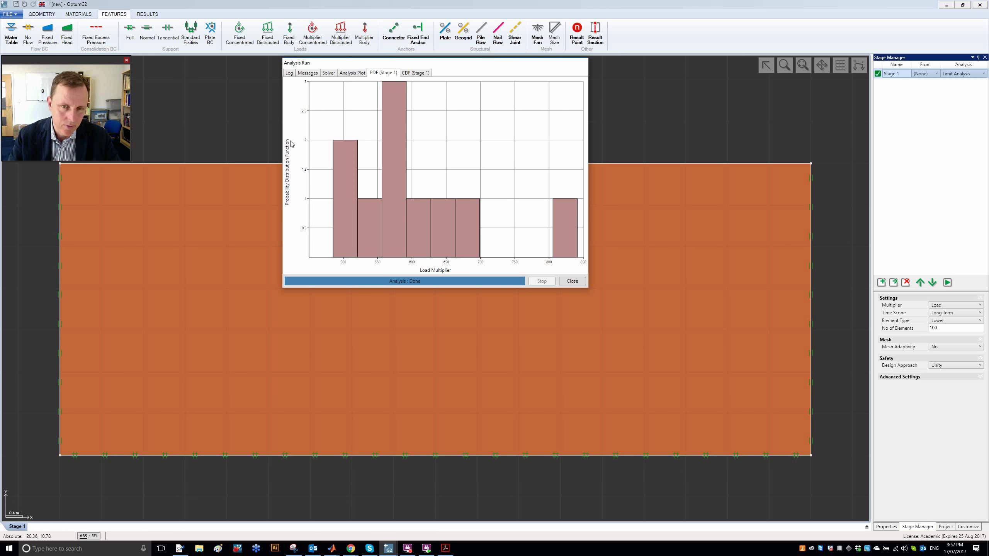
{"action": "left_click", "coordinate": [421, 74]}
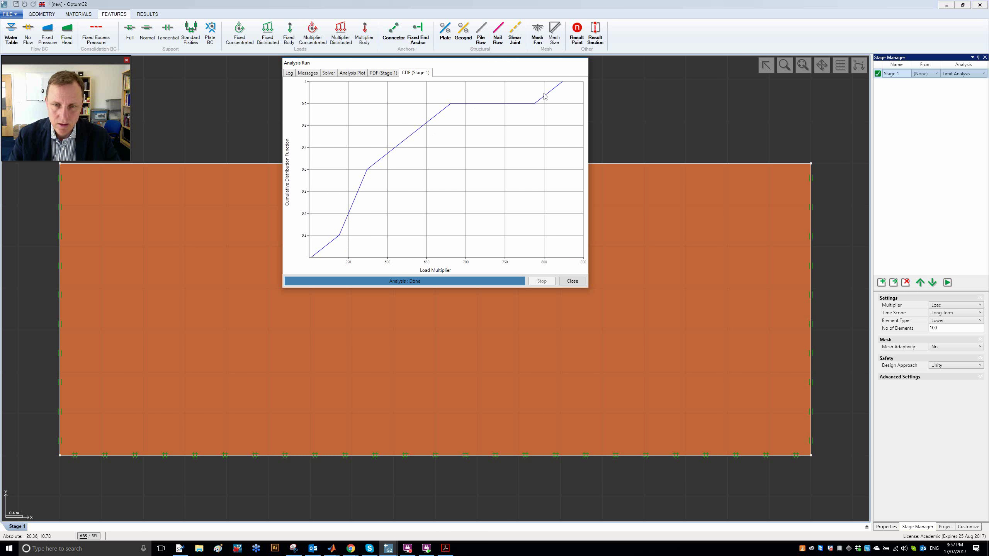
{"action": "left_click", "coordinate": [572, 281]}
{"action": "left_click", "coordinate": [951, 525]}
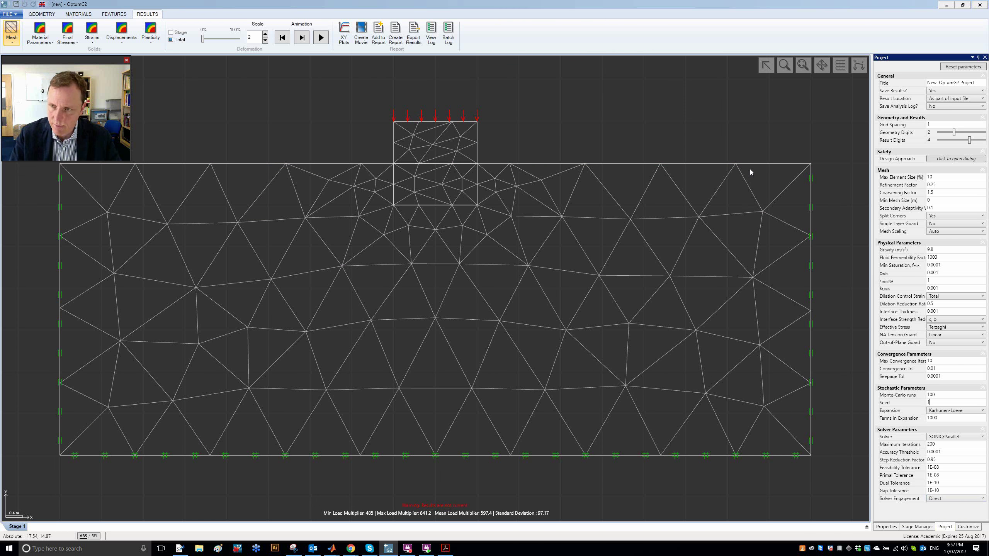
Rerun the stage's stochastic analysis and watch the load-multiplier CDF build
{"action": "left_click", "coordinate": [769, 197]}
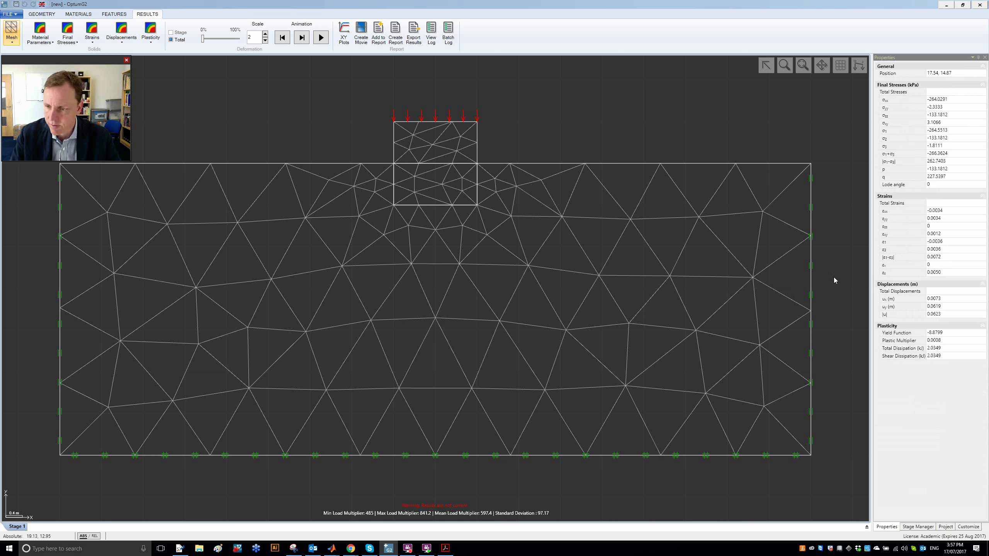
{"action": "left_click", "coordinate": [917, 528]}
{"action": "left_click", "coordinate": [948, 282]}
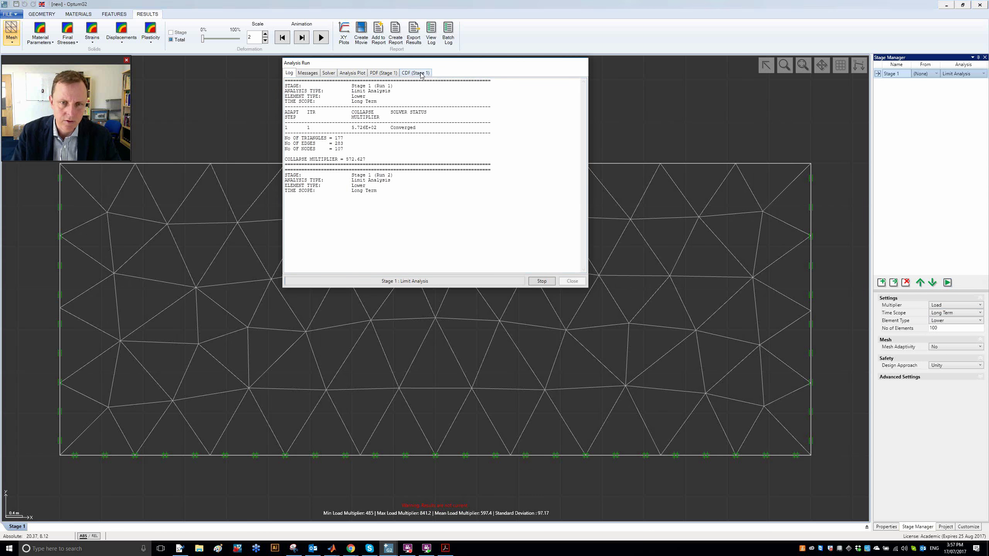
{"action": "left_click", "coordinate": [416, 77]}
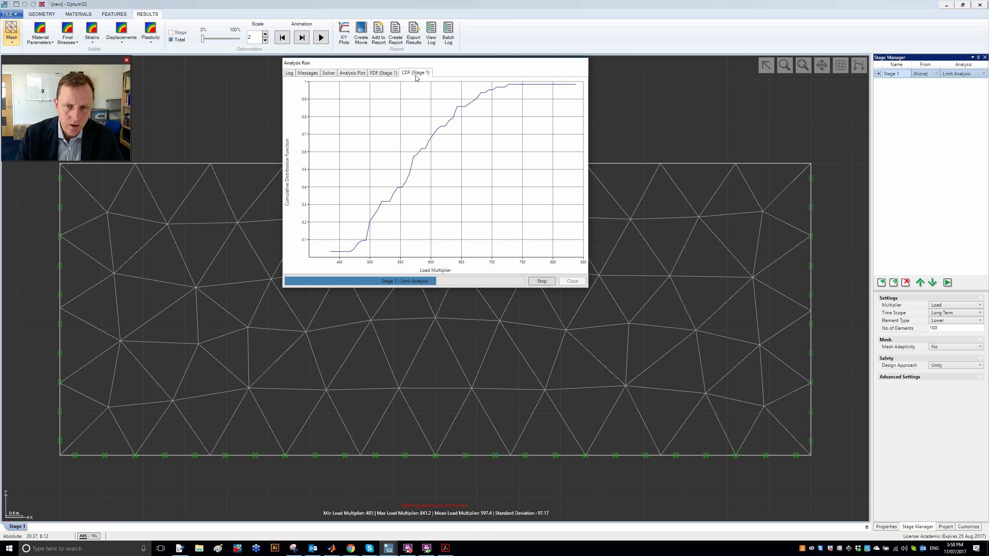
Browse the Analysis Plot, Solver, Messages and Log outputs of the running analysis
{"action": "left_click", "coordinate": [345, 74]}
{"action": "left_click", "coordinate": [329, 73]}
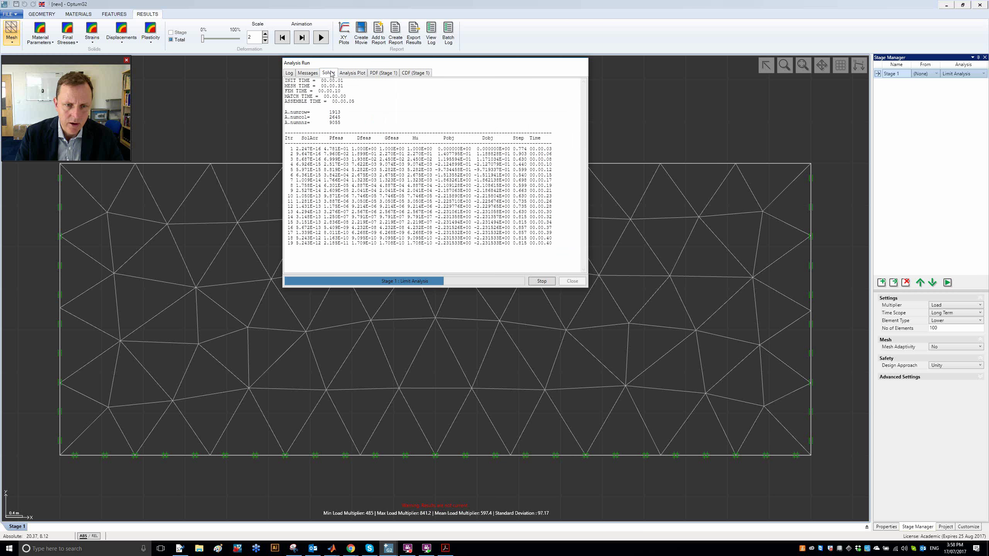
{"action": "left_click", "coordinate": [306, 73]}
{"action": "left_click", "coordinate": [289, 73]}
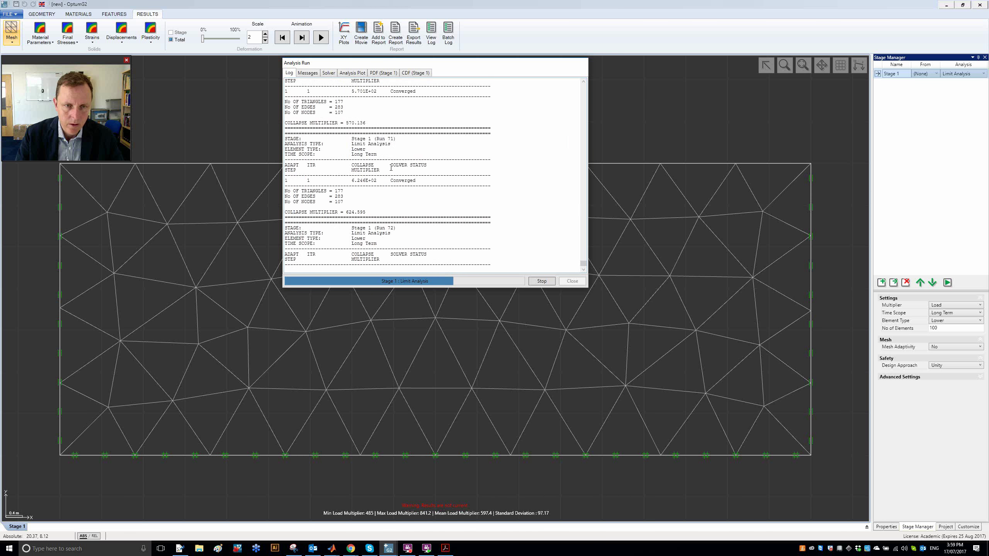
Compare the final 100-run PDF and CDF (mean 574.1, SD 80.17), then close the results
{"action": "left_click", "coordinate": [383, 74]}
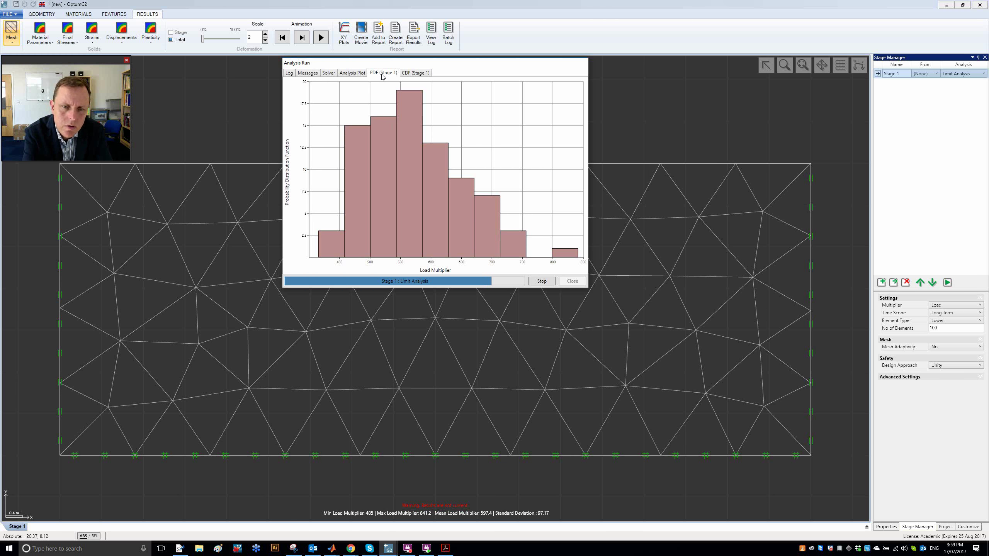
{"action": "left_click", "coordinate": [412, 73]}
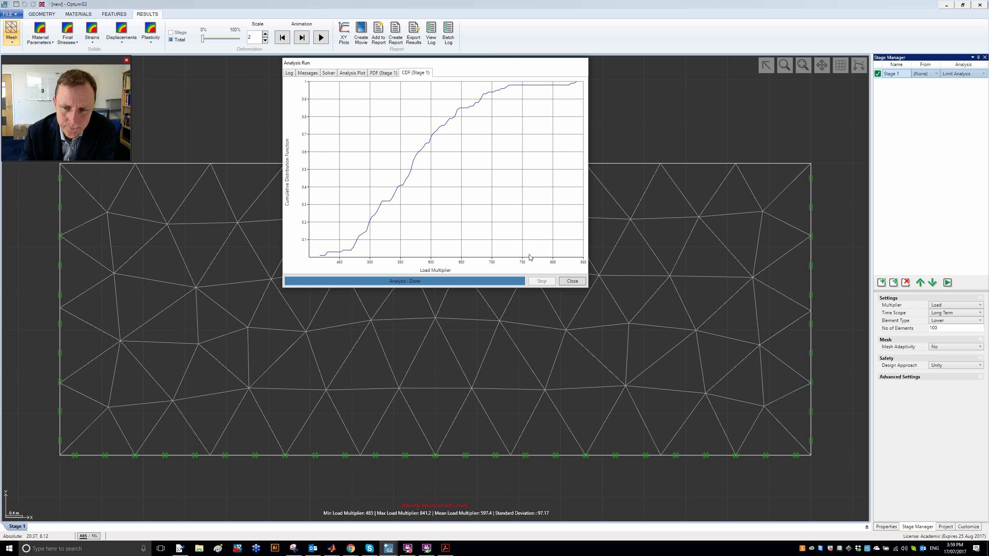
{"action": "left_click", "coordinate": [289, 74]}
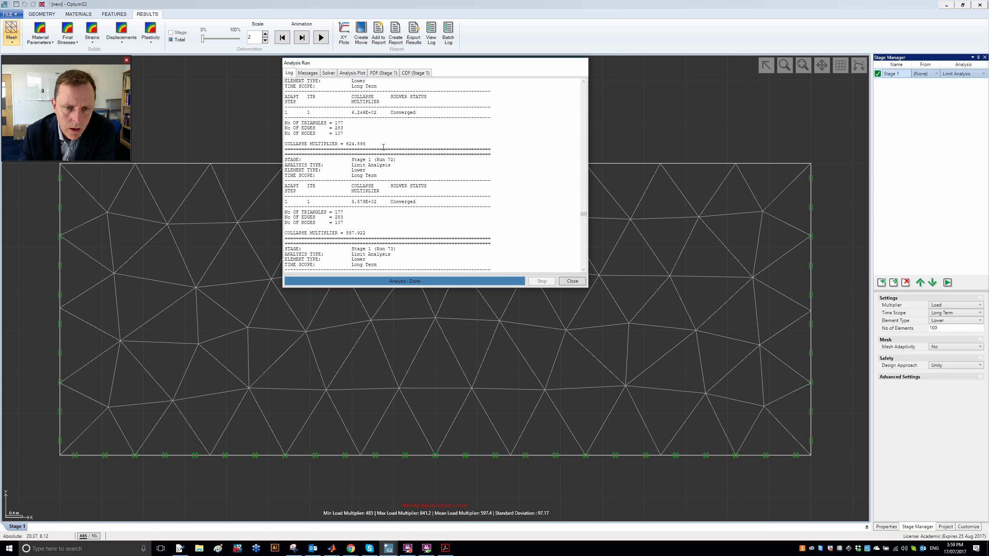
{"action": "scroll", "coordinate": [494, 206], "scroll_direction": "down", "scroll_amount": 20}
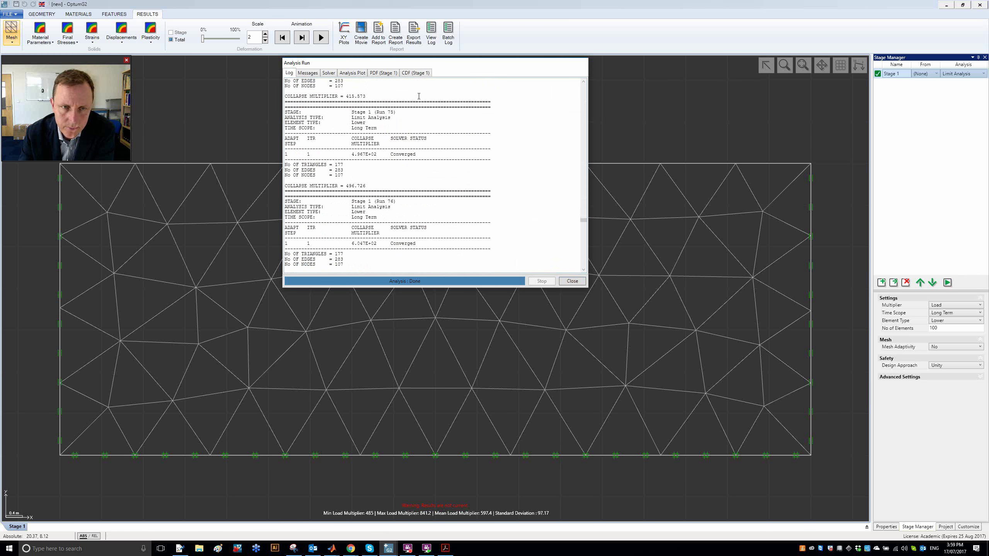
{"action": "left_click", "coordinate": [384, 73]}
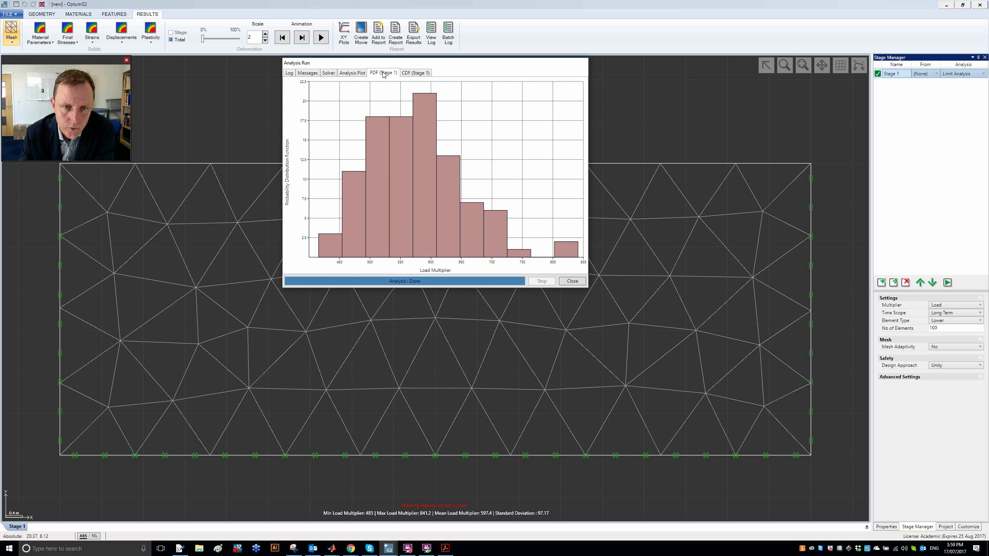
{"action": "left_click", "coordinate": [411, 73]}
{"action": "left_click", "coordinate": [572, 281]}
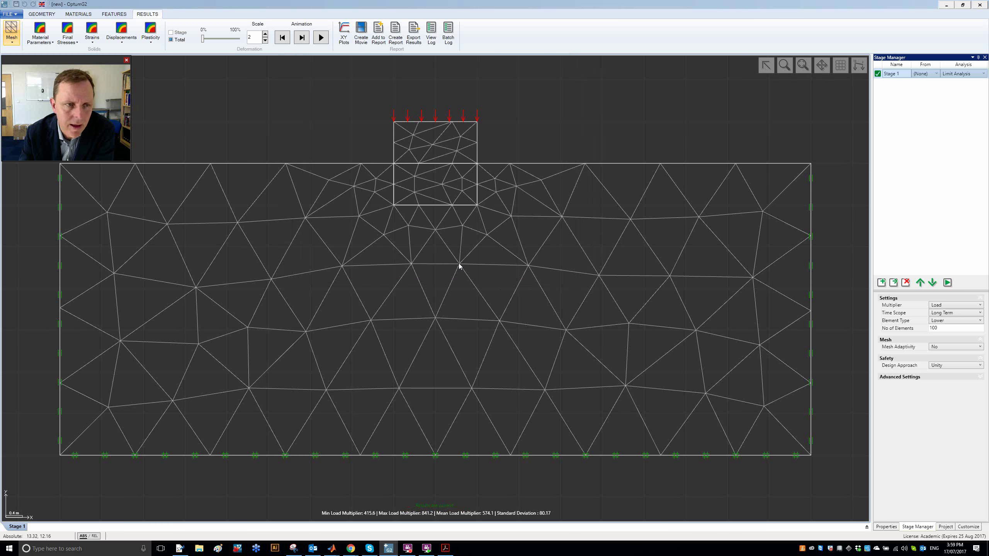
Animate the Shear Dissipation mechanism, then switch the contours to Material Parameters su (Tresca)
{"action": "left_click", "coordinate": [157, 40]}
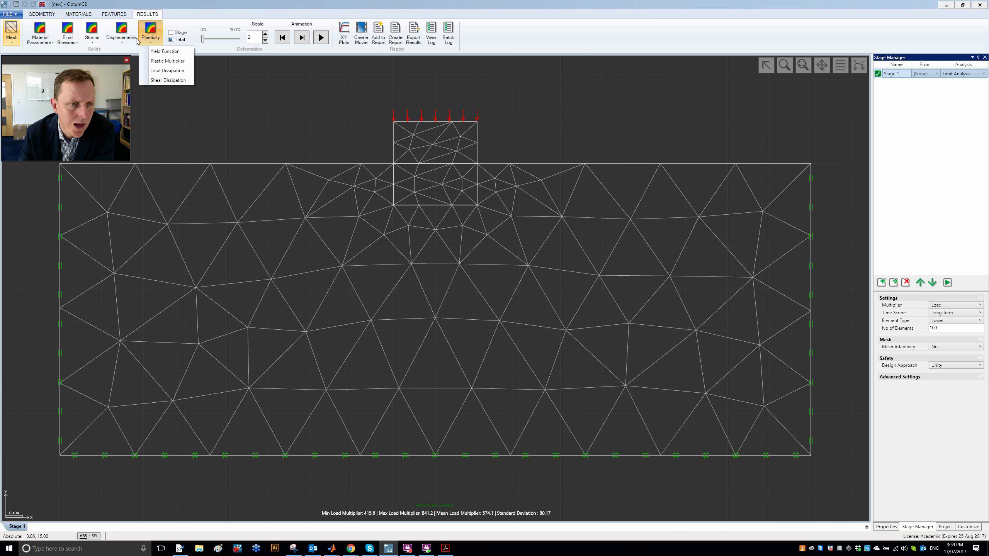
{"action": "left_click", "coordinate": [164, 80]}
{"action": "left_click", "coordinate": [443, 38]}
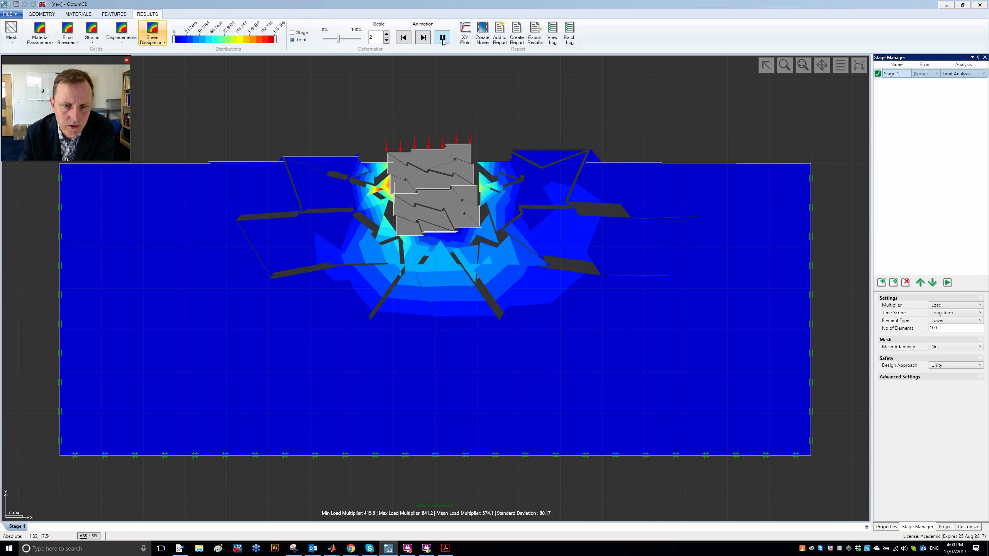
{"action": "left_click", "coordinate": [443, 38]}
{"action": "left_click", "coordinate": [402, 39]}
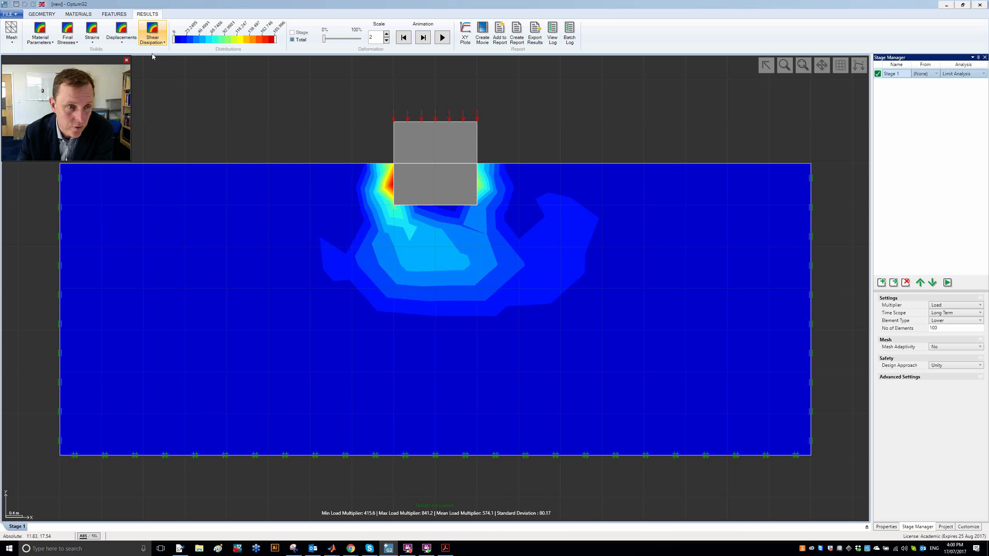
{"action": "left_click", "coordinate": [44, 34]}
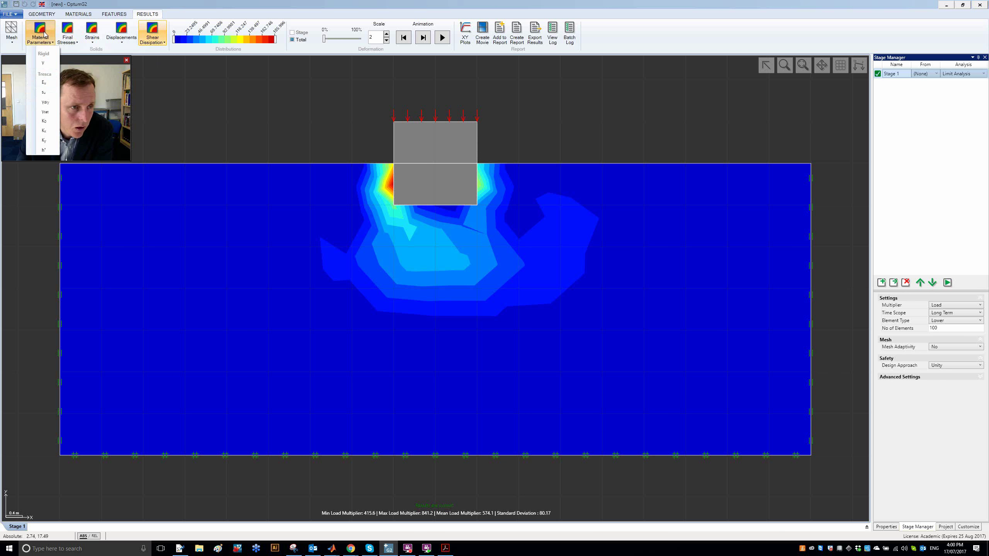
{"action": "left_click", "coordinate": [44, 93]}
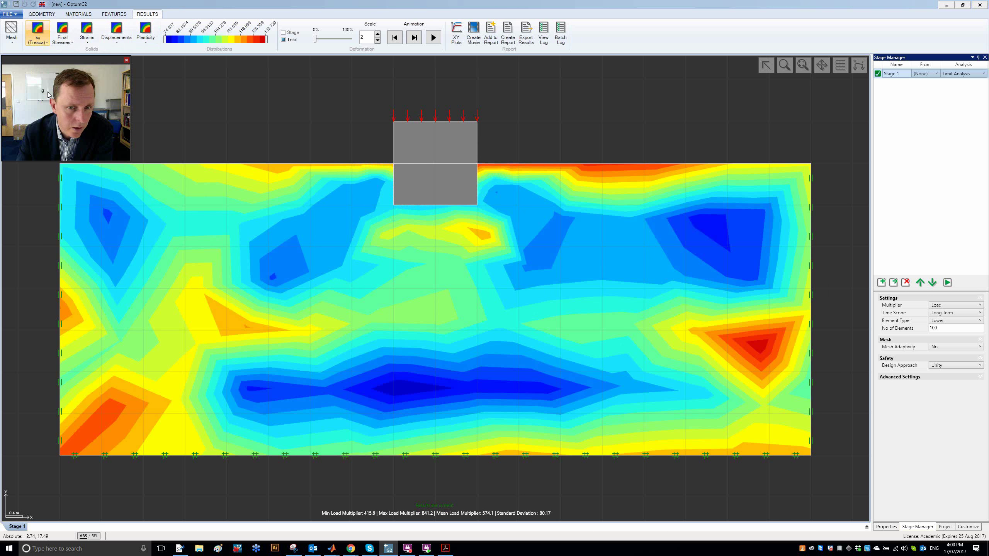
Turn on Mesh Overlay over the su contours and open the XY Plots window
{"action": "left_click", "coordinate": [11, 38]}
{"action": "left_click", "coordinate": [25, 71]}
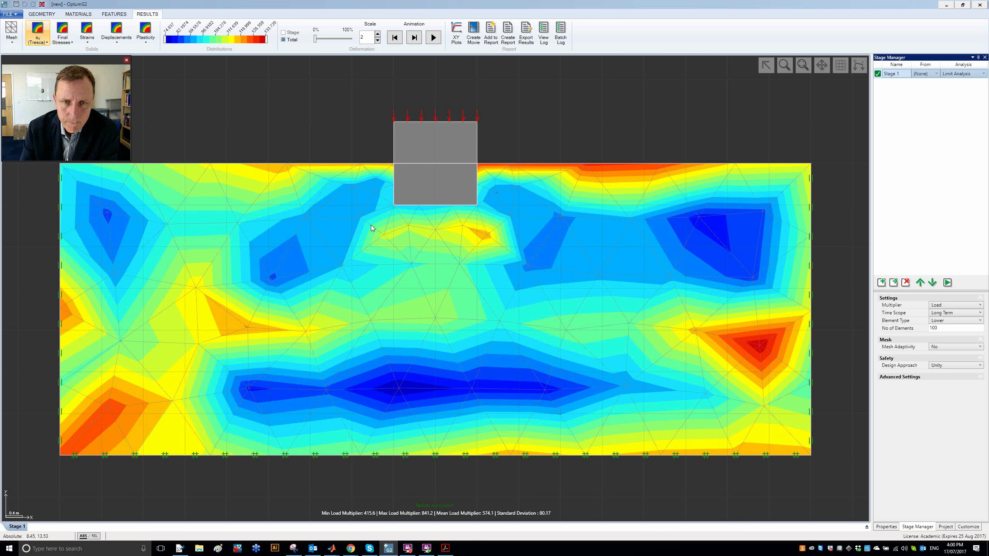
{"action": "left_click", "coordinate": [455, 39]}
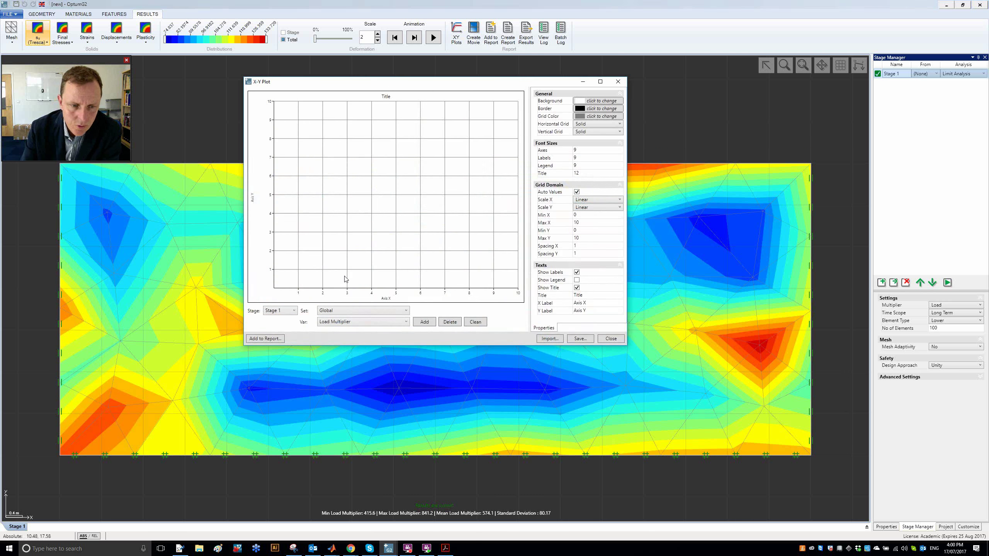
Plot the Global set's Load Multiplier - CDF curve, inspect its data values, then clear it
{"action": "left_click", "coordinate": [347, 311]}
{"action": "left_click", "coordinate": [347, 311]}
{"action": "left_click", "coordinate": [353, 322]}
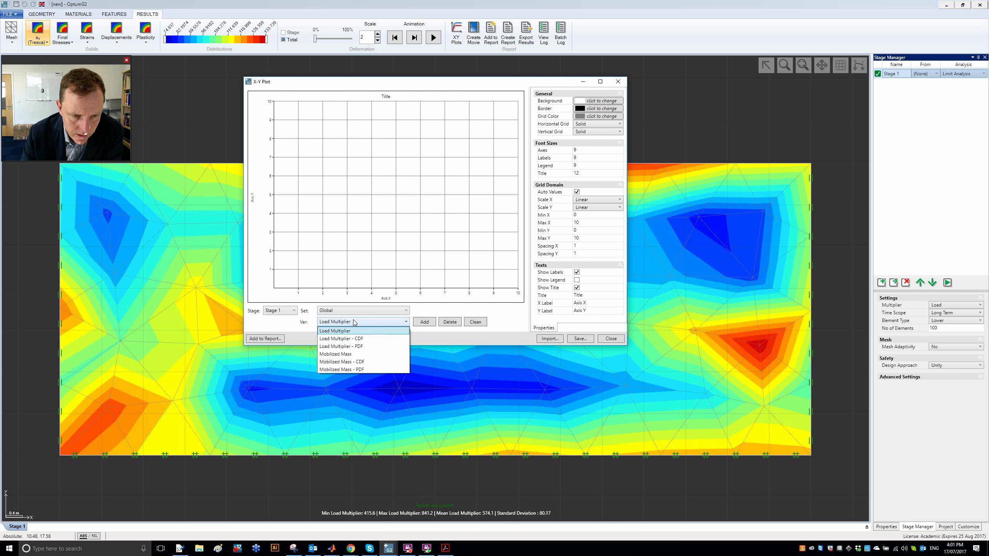
{"action": "left_click", "coordinate": [368, 339]}
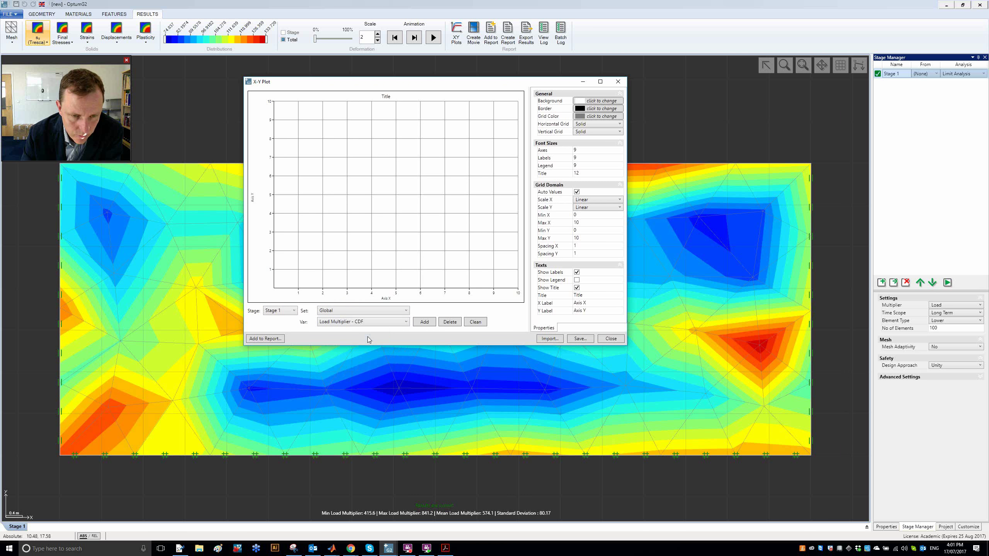
{"action": "left_click", "coordinate": [428, 323]}
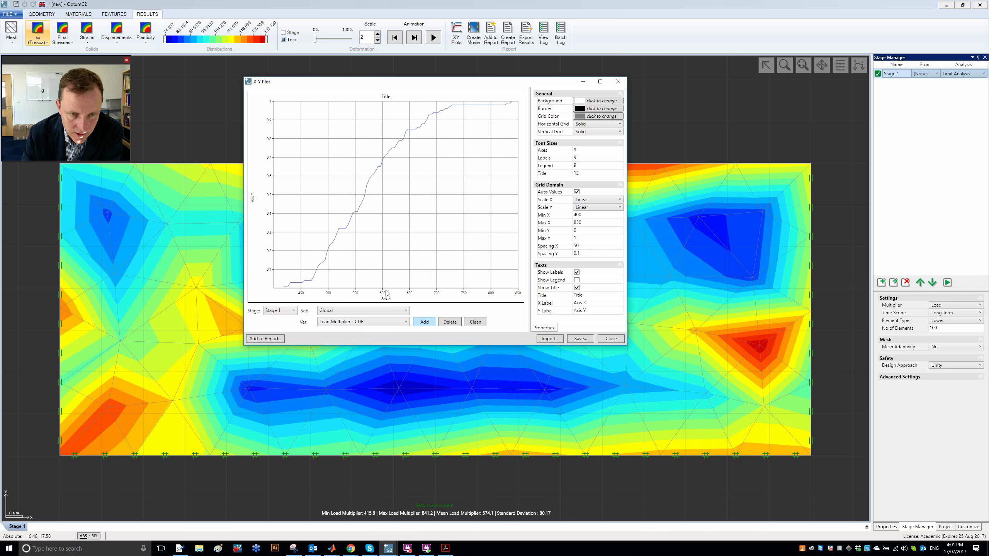
{"action": "left_click", "coordinate": [335, 244]}
{"action": "left_click", "coordinate": [564, 327]}
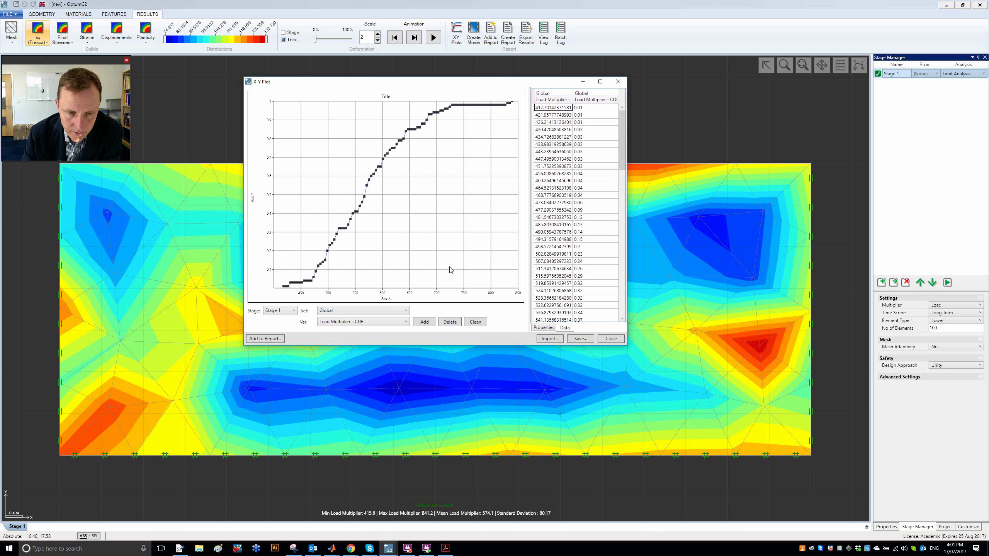
{"action": "left_click", "coordinate": [466, 323]}
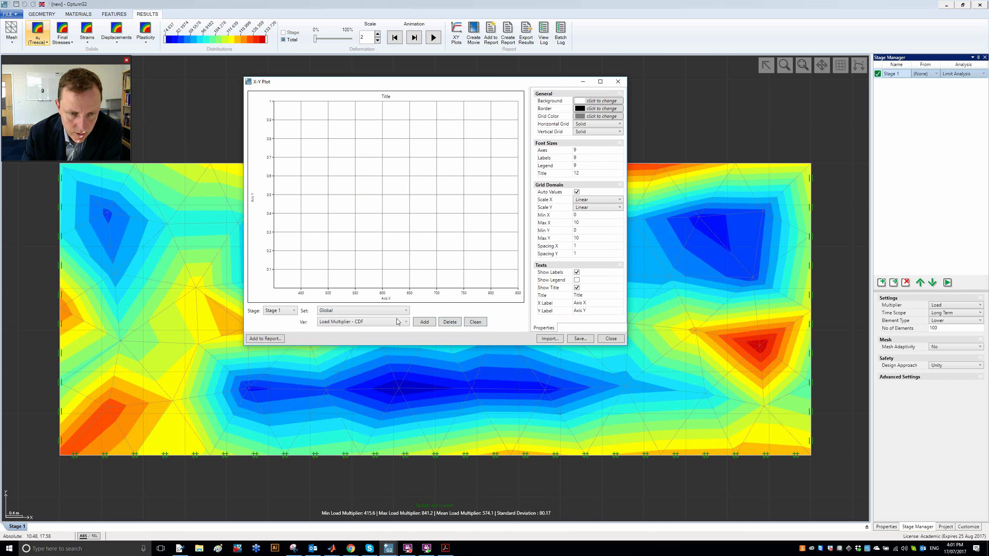
Plot the Load Multiplier - PDF histogram, review its bin values and counts, then clear it
{"action": "left_click", "coordinate": [384, 323]}
{"action": "left_click", "coordinate": [390, 345]}
{"action": "left_click", "coordinate": [426, 325]}
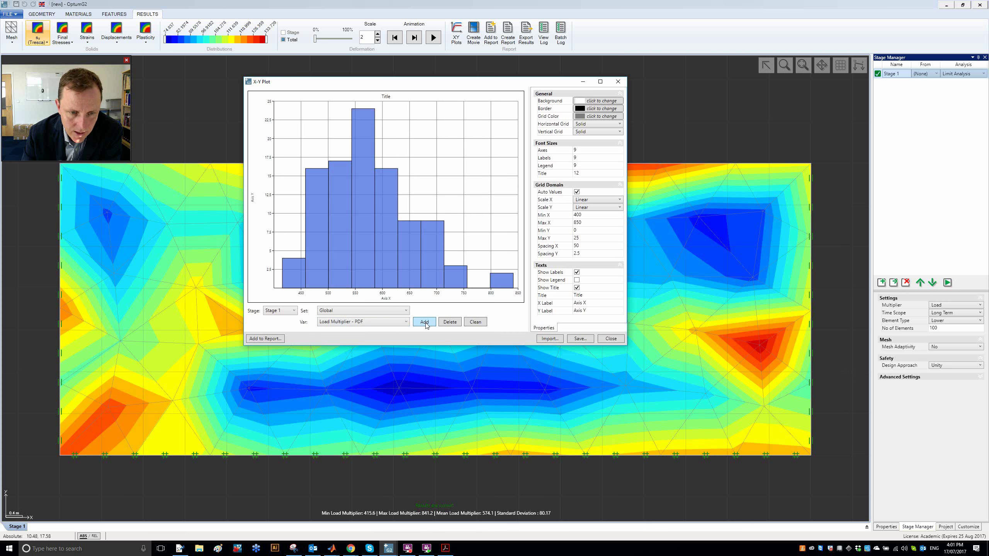
{"action": "left_click", "coordinate": [404, 268]}
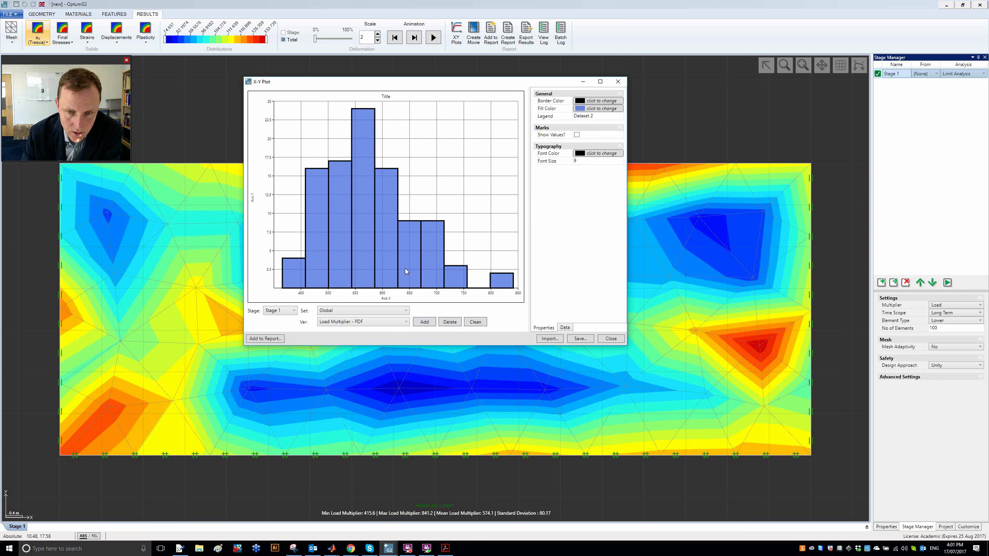
{"action": "left_click", "coordinate": [566, 328]}
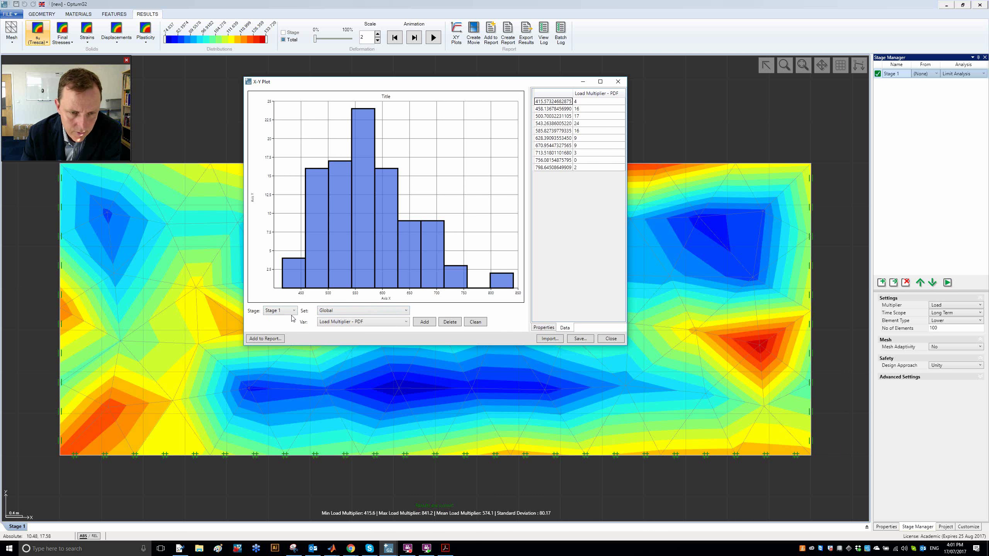
{"action": "left_click", "coordinate": [476, 323]}
{"action": "left_click", "coordinate": [397, 325]}
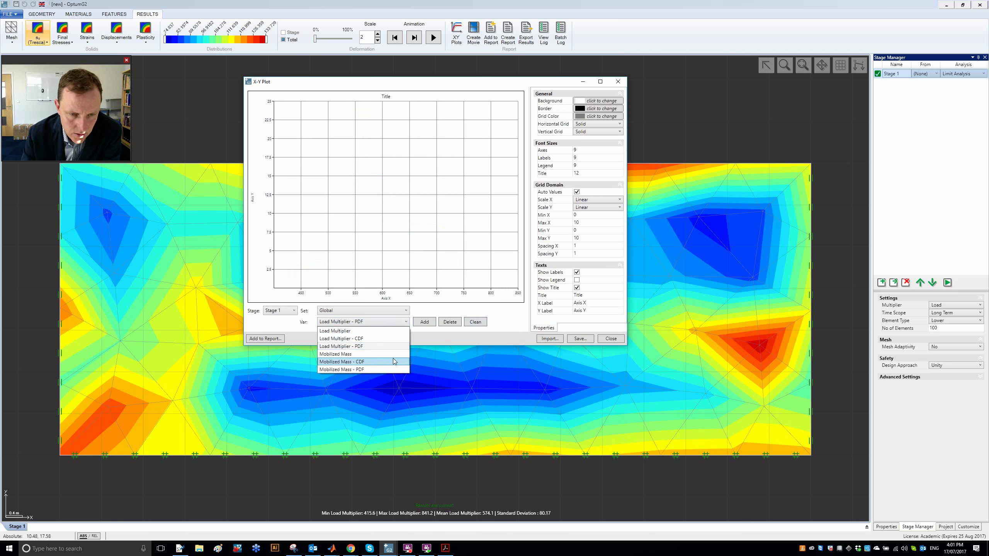
Plot Load Multiplier and then Mobilized Mass per sample, clearing the chart after each
{"action": "left_click", "coordinate": [387, 331]}
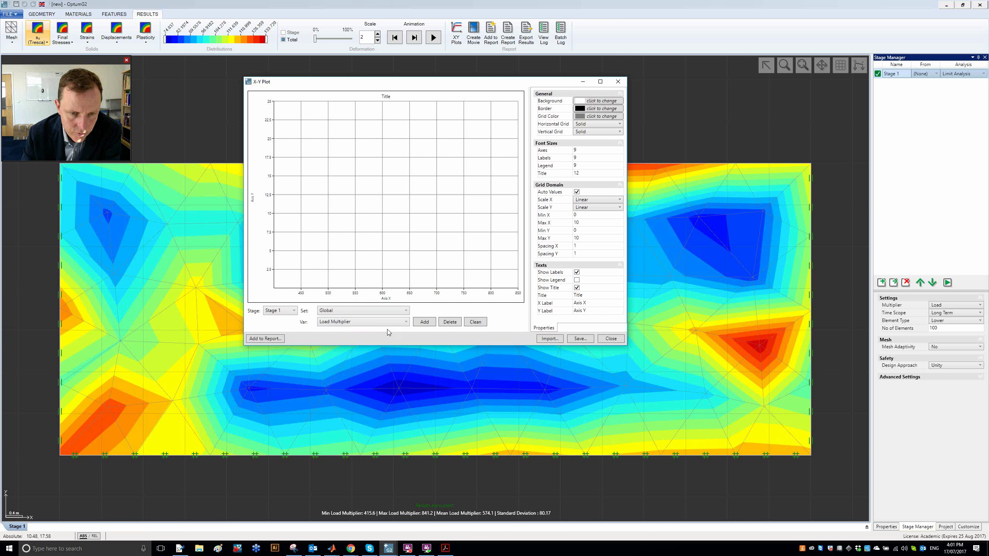
{"action": "left_click", "coordinate": [424, 323]}
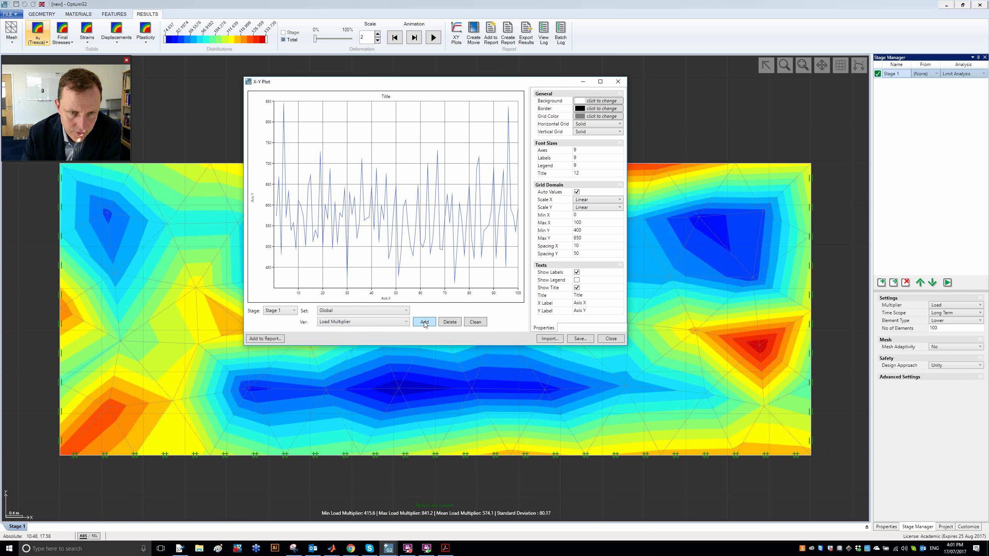
{"action": "left_click", "coordinate": [331, 189]}
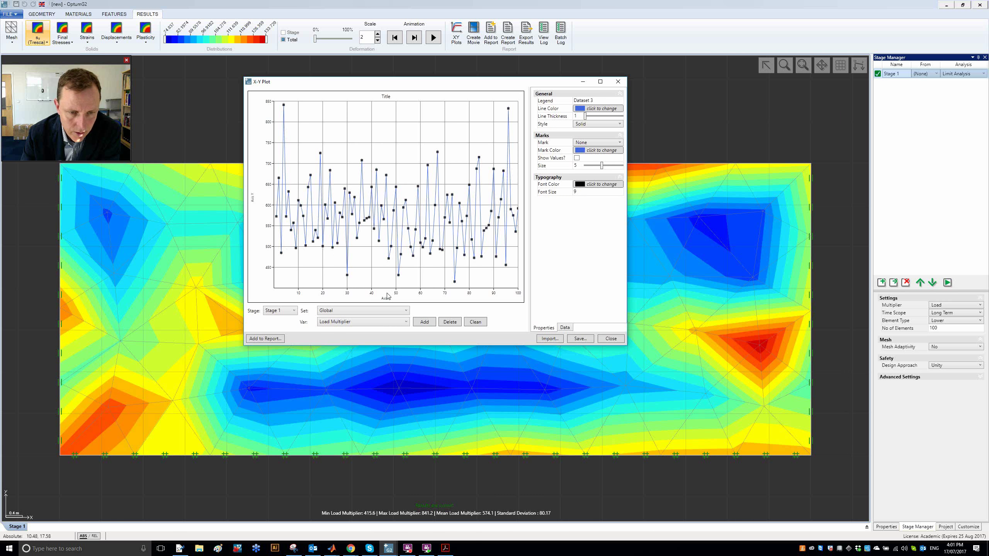
{"action": "left_click", "coordinate": [481, 323]}
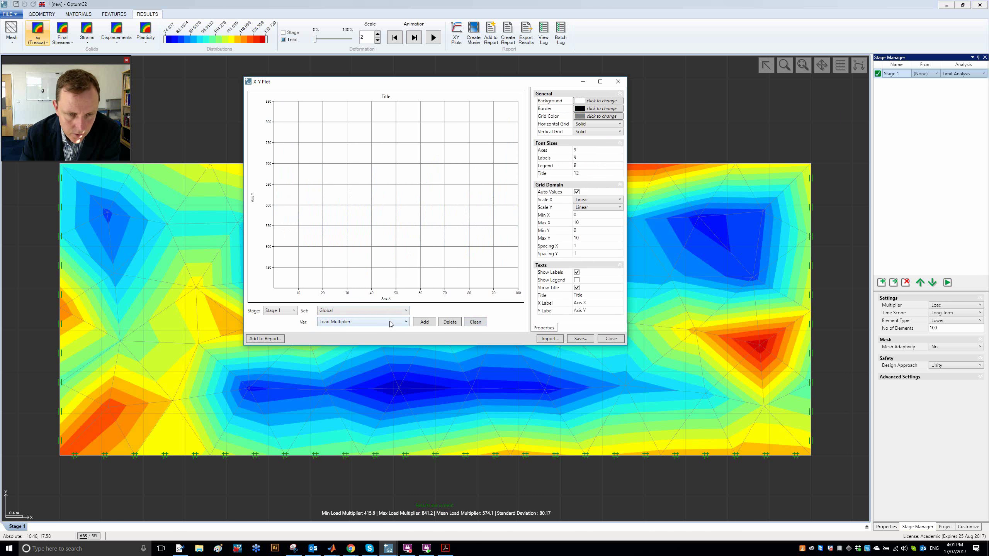
{"action": "left_click", "coordinate": [390, 322]}
{"action": "left_click", "coordinate": [389, 350]}
{"action": "left_click", "coordinate": [424, 322]}
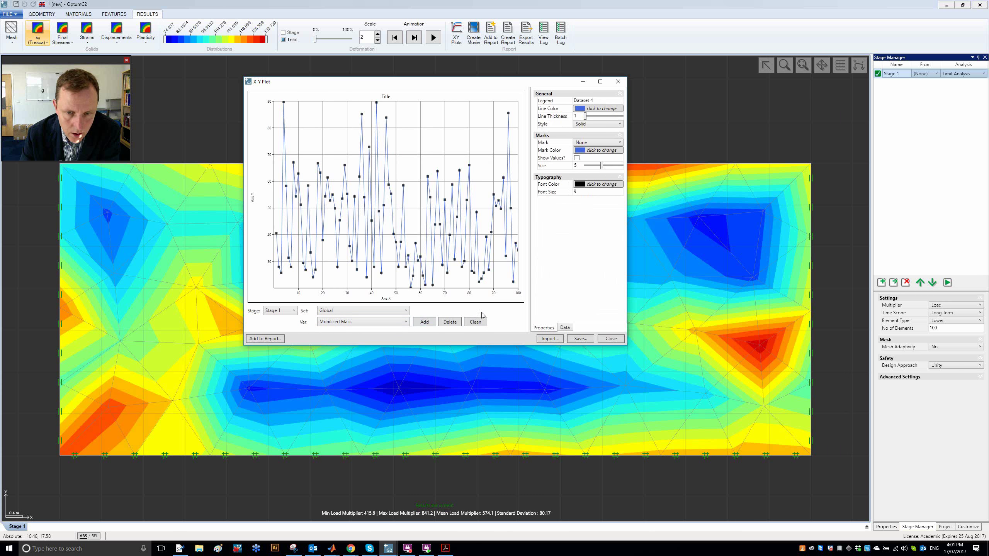
{"action": "left_click", "coordinate": [475, 323]}
Plot the Mobilized Mass - CDF curve, clear it, then plot the Mobilized Mass - PDF histogram and close
{"action": "left_click", "coordinate": [389, 324]}
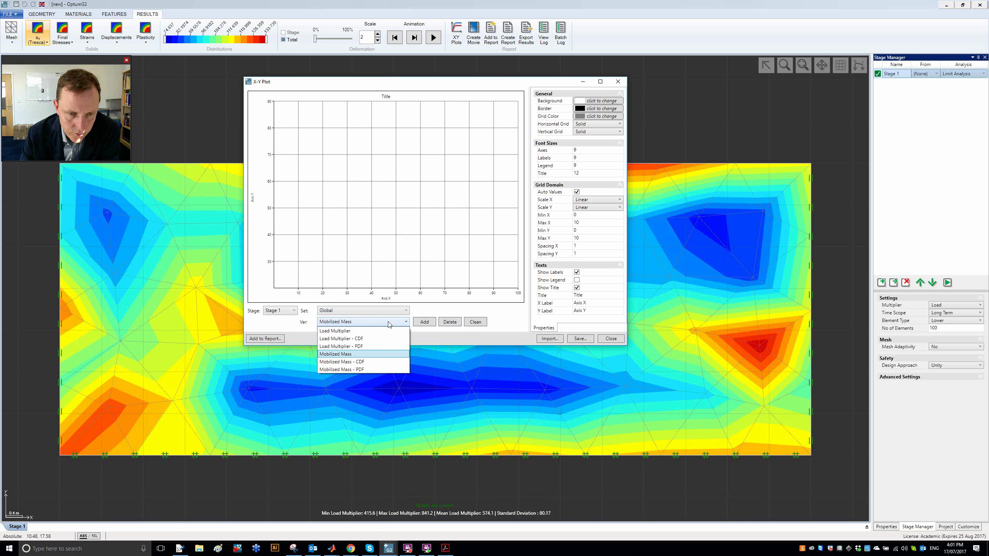
{"action": "left_click", "coordinate": [384, 362]}
{"action": "left_click", "coordinate": [431, 323]}
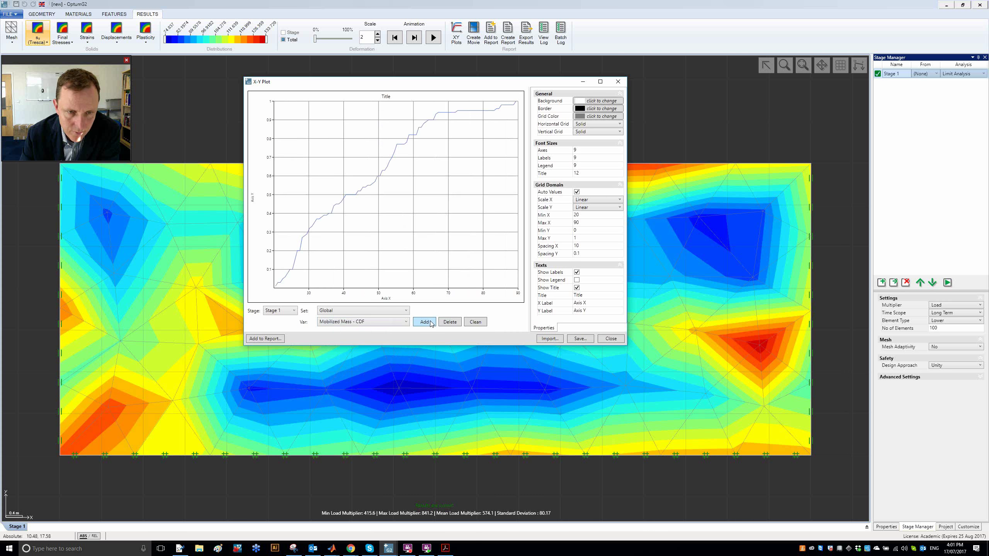
{"action": "left_click", "coordinate": [476, 324]}
{"action": "left_click", "coordinate": [389, 323]}
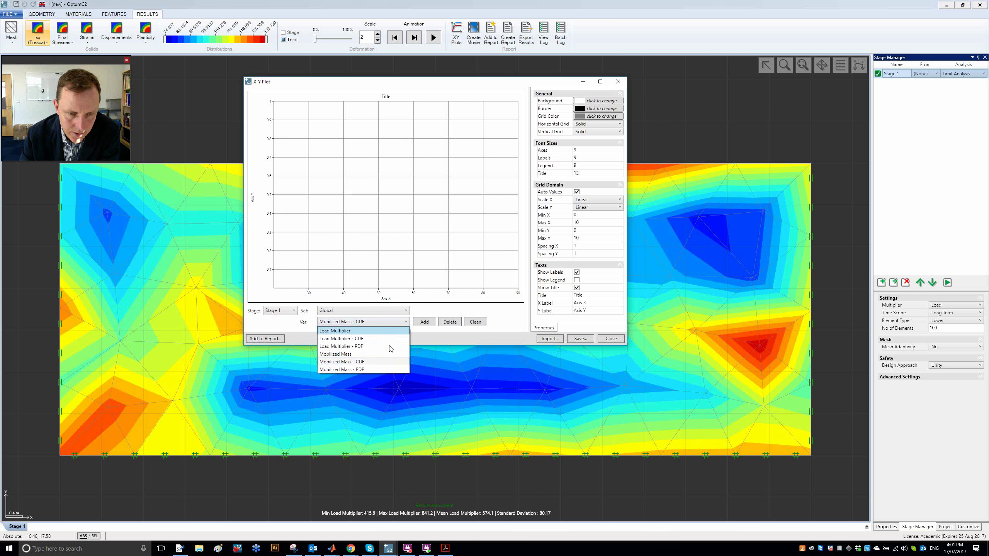
{"action": "left_click", "coordinate": [389, 370]}
{"action": "left_click", "coordinate": [425, 323]}
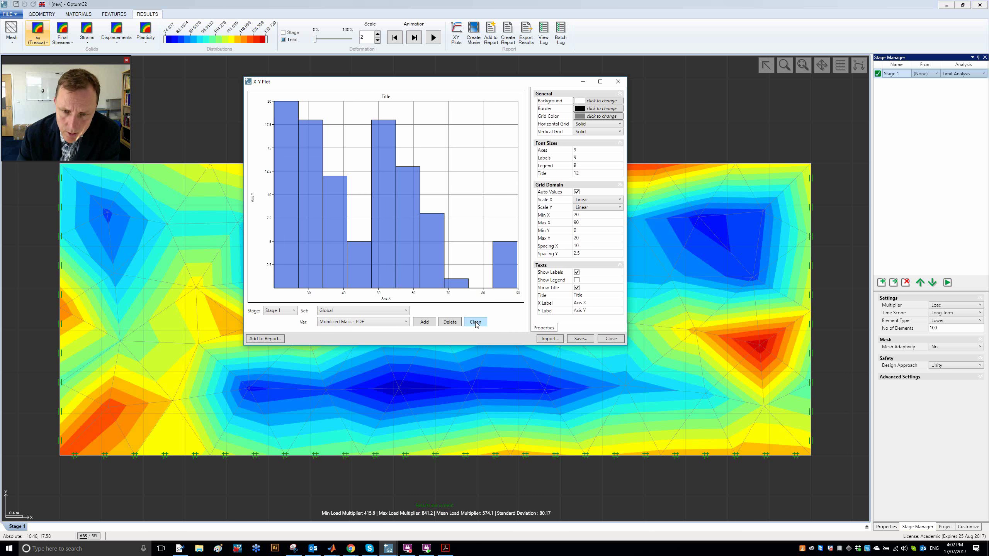
{"action": "left_click", "coordinate": [613, 340]}
Discard the unsaved XY plots, returning to the meshed su contour field
{"action": "left_click", "coordinate": [523, 292]}
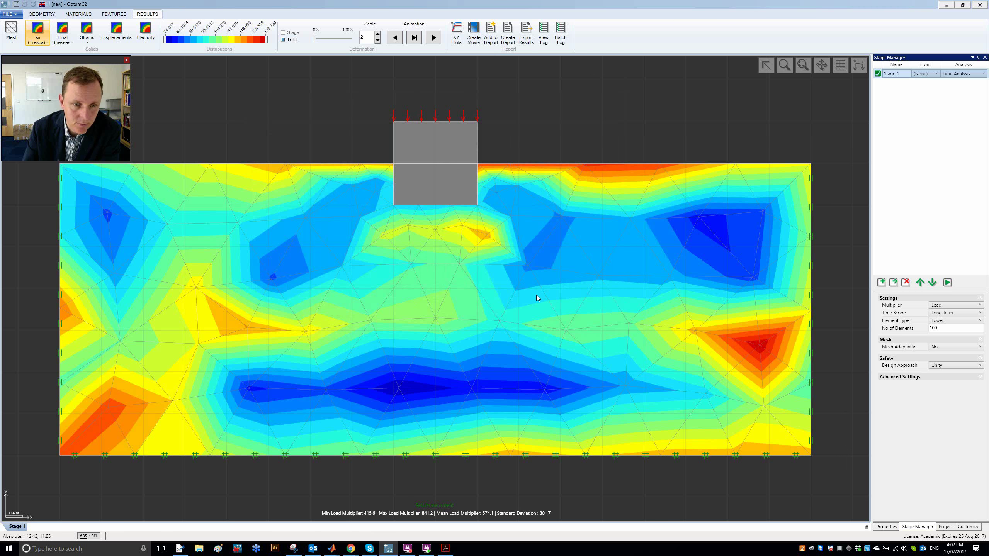